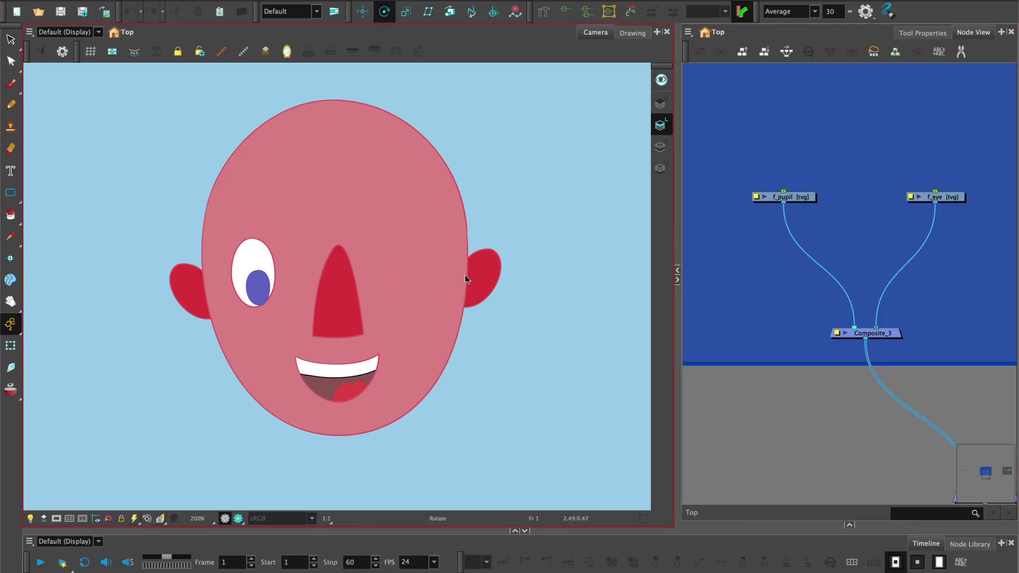
# Step: View the f_eye and f_pupil drawings on their own, zooming in on the pupil outline
pyautogui.click(798, 198)
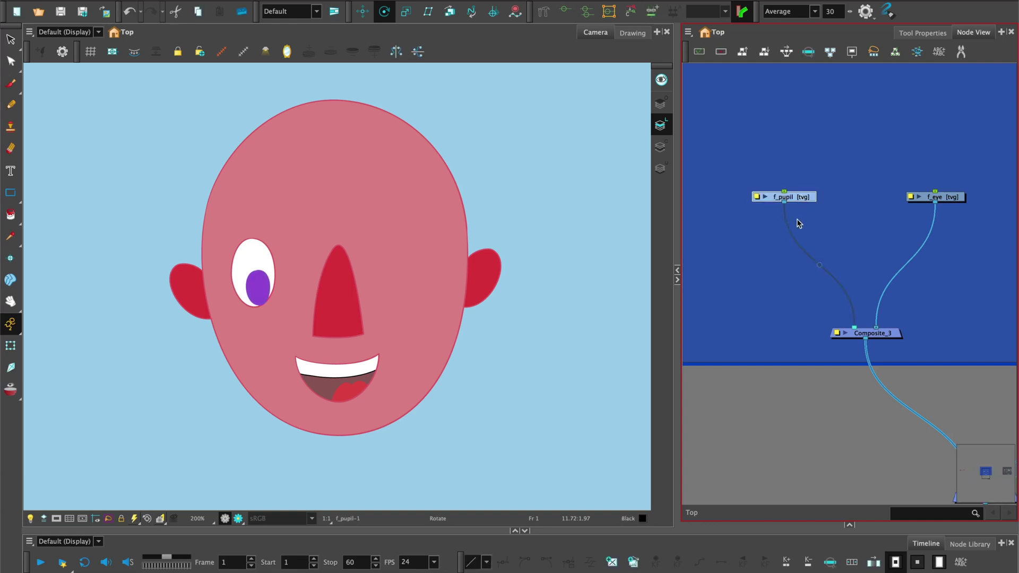
pyautogui.click(948, 197)
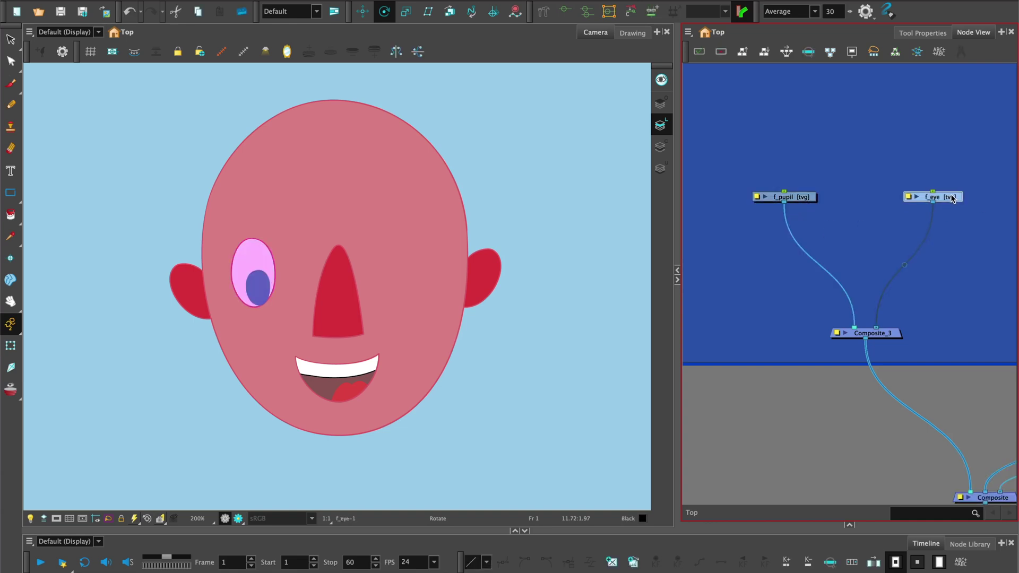
pyautogui.click(633, 33)
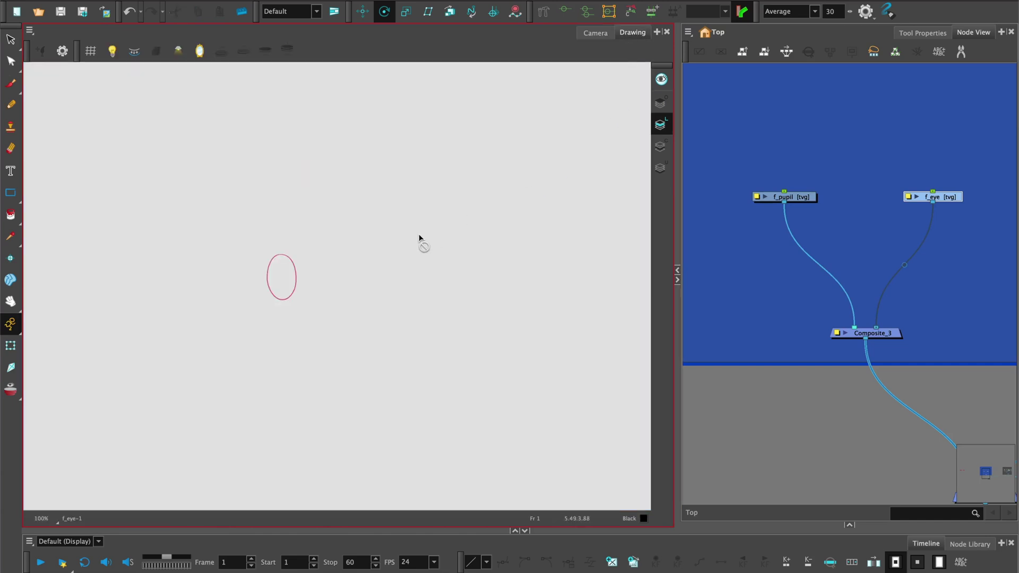
pyautogui.click(802, 198)
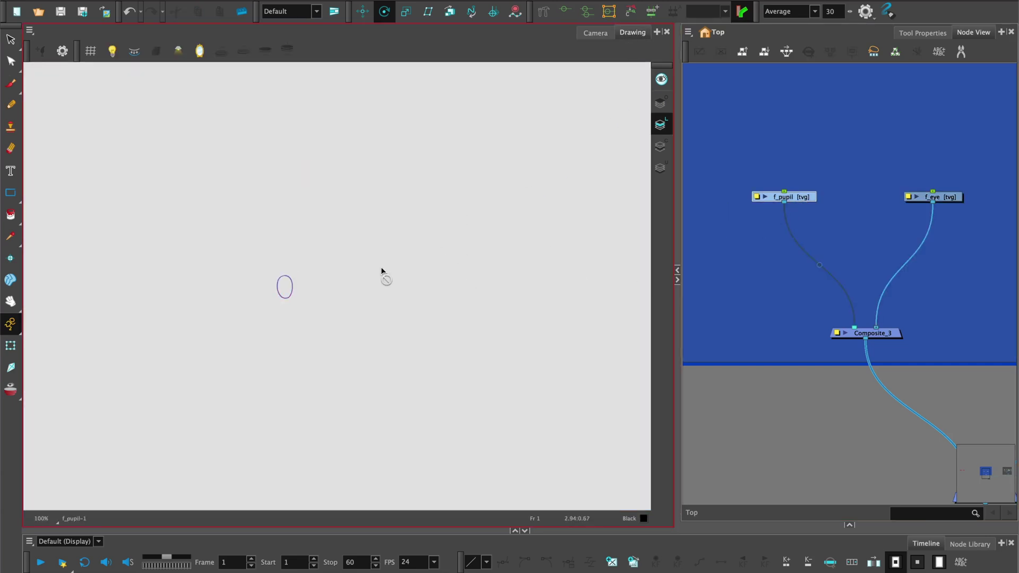
pyautogui.scroll(2, 356, 297)
pyautogui.scroll(1, 339, 281)
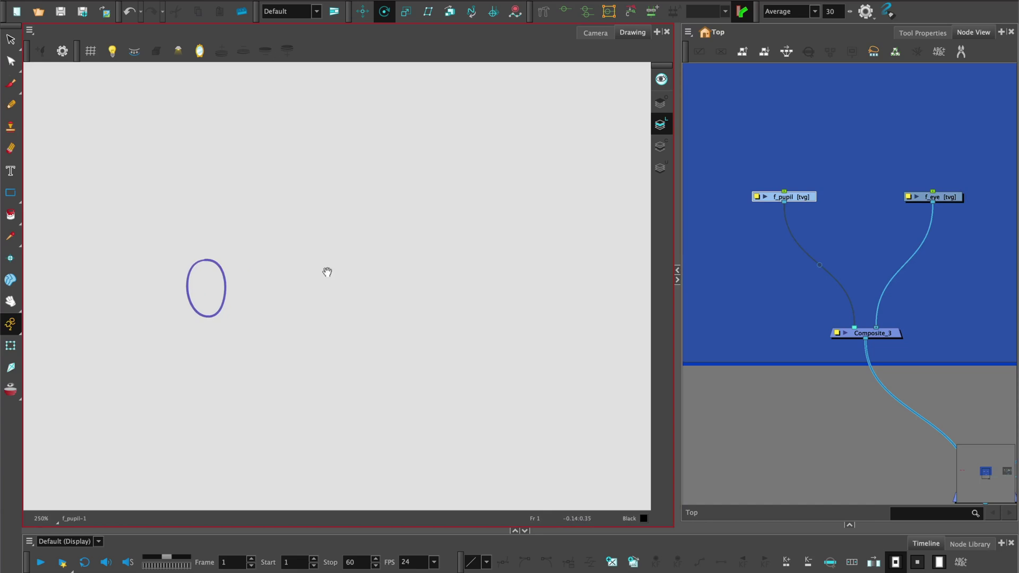
pyautogui.moveTo(328, 271)
pyautogui.mouseDown()
pyautogui.moveTo(428, 280)
pyautogui.moveTo(500, 239)
pyautogui.moveTo(489, 247)
pyautogui.mouseUp()
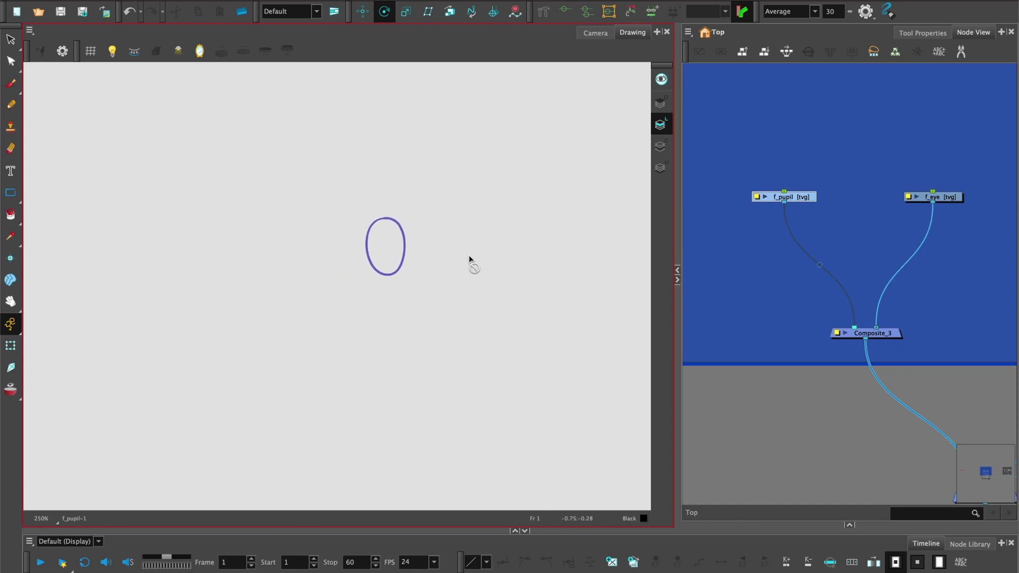
pyautogui.scroll(1, 469, 256)
pyautogui.scroll(2, 467, 254)
pyautogui.moveTo(508, 203); pyautogui.dragTo(433, 285)
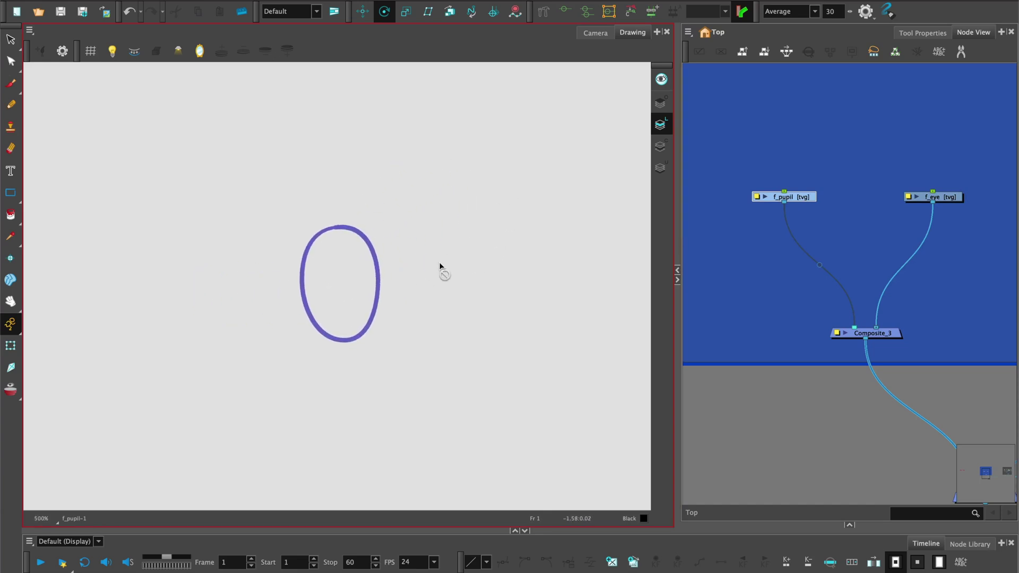
# Step: Compare the Colour Art and Line Art layers of the pupil and eye, then return to the camera view
pyautogui.click(661, 145)
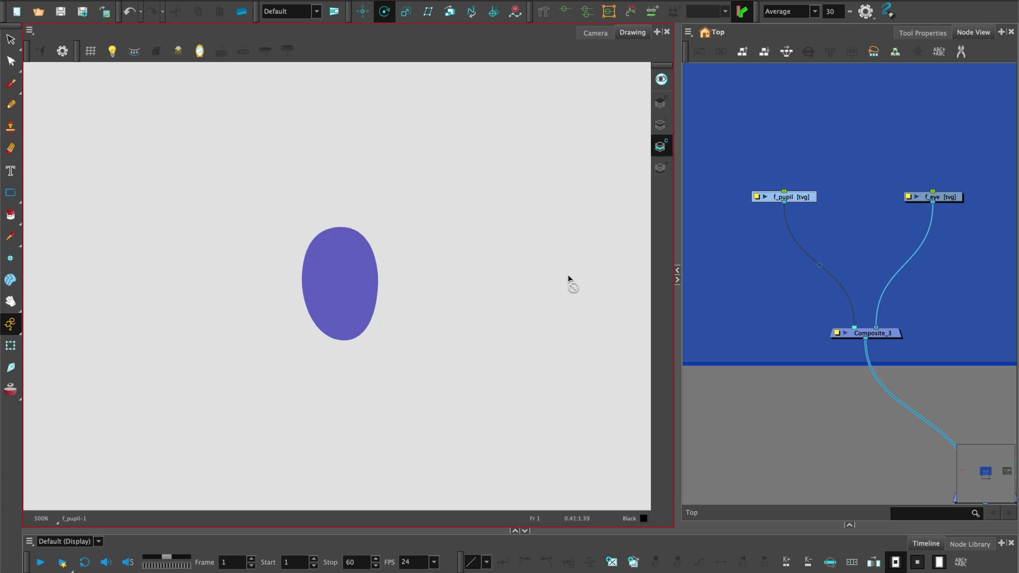
pyautogui.click(661, 124)
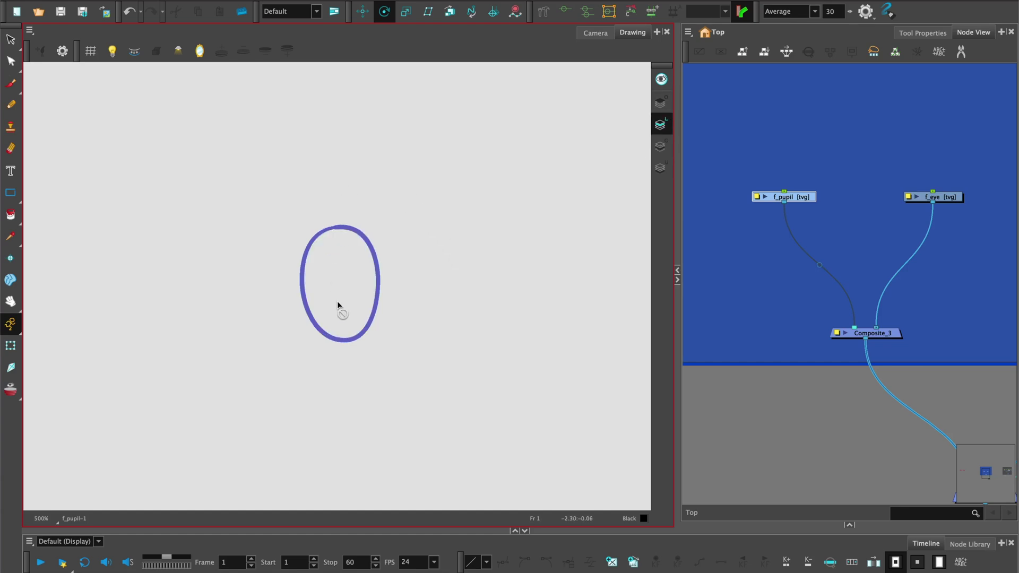
pyautogui.click(660, 143)
pyautogui.click(939, 198)
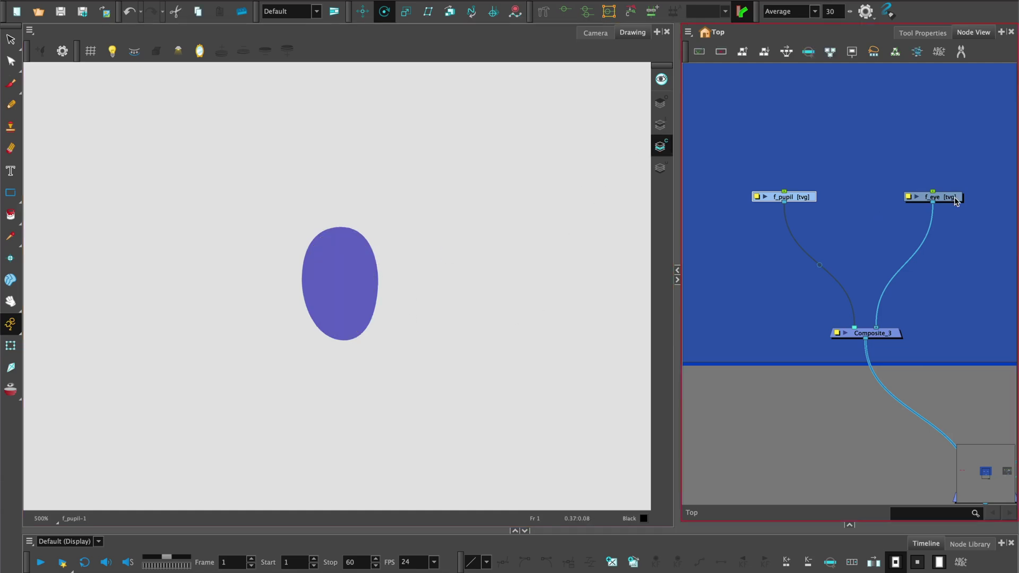
pyautogui.click(661, 125)
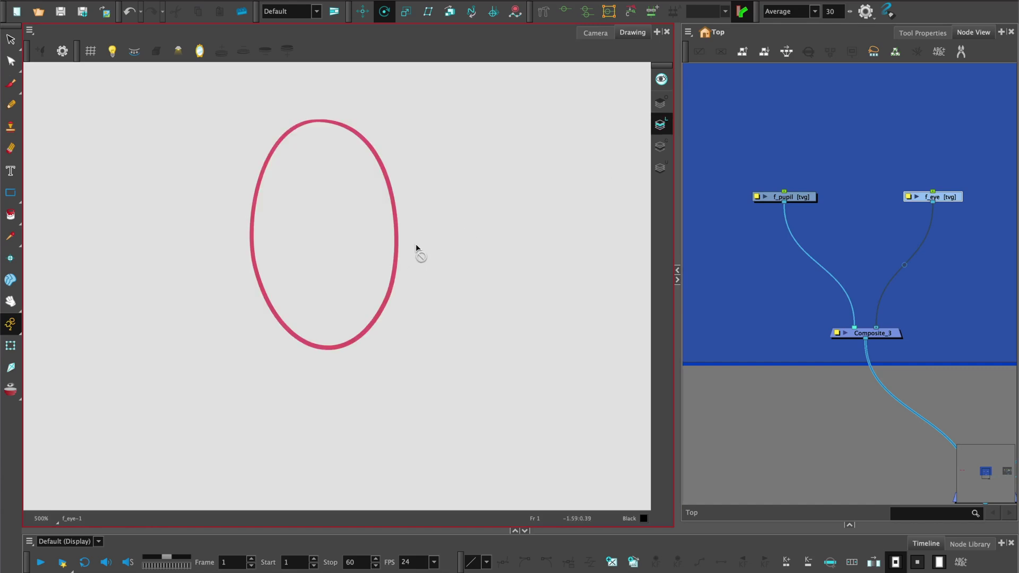
pyautogui.press('l')
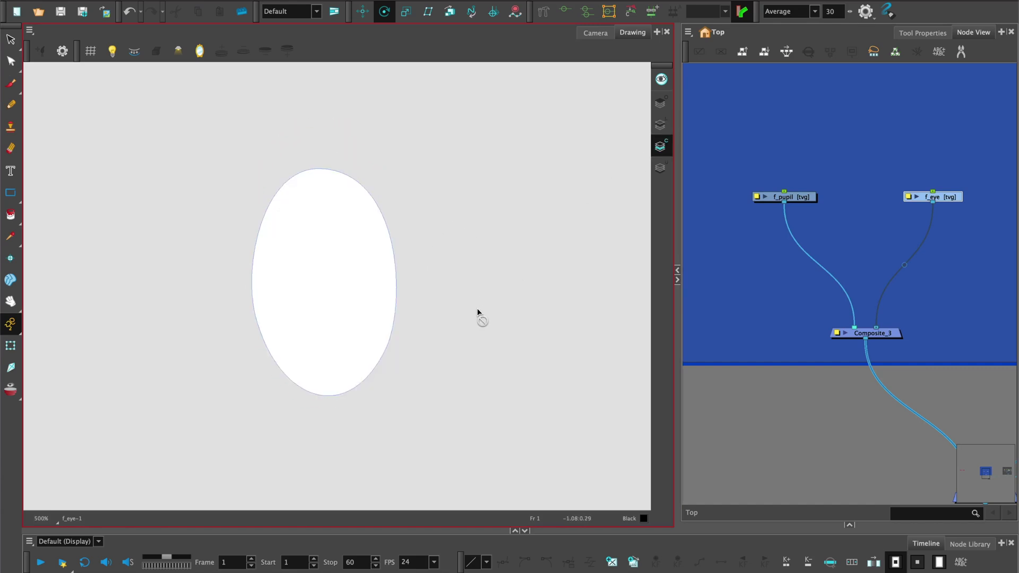
pyautogui.click(595, 33)
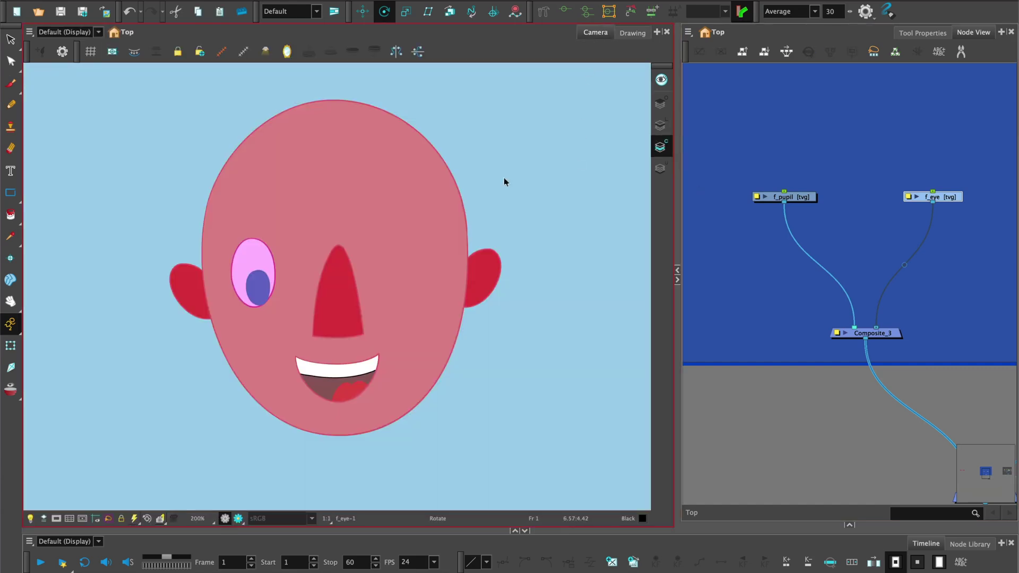
# Step: Add a peg above each of the f_pupil and f_eye drawing nodes
pyautogui.click(751, 405)
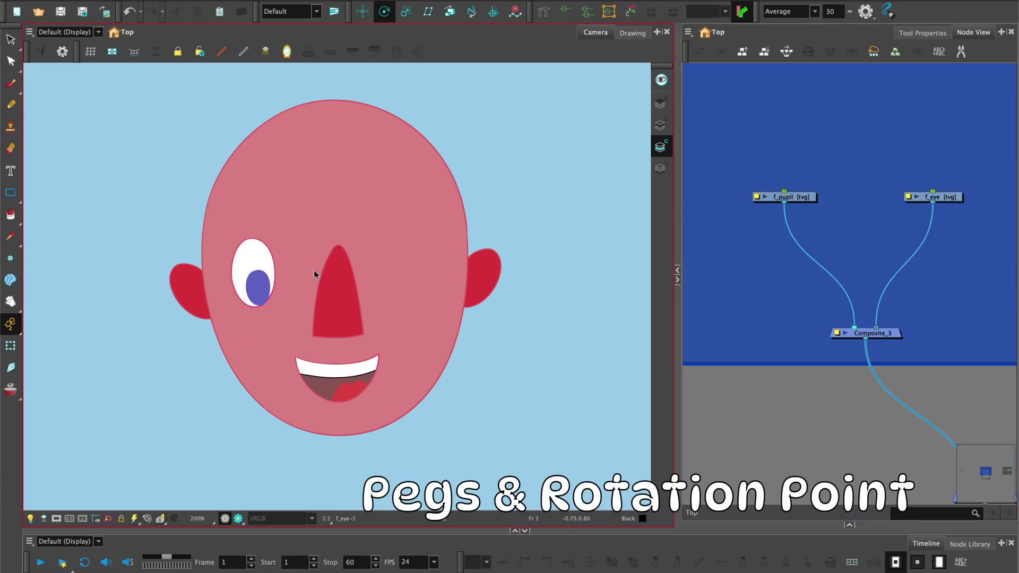
pyautogui.scroll(3, 285, 263)
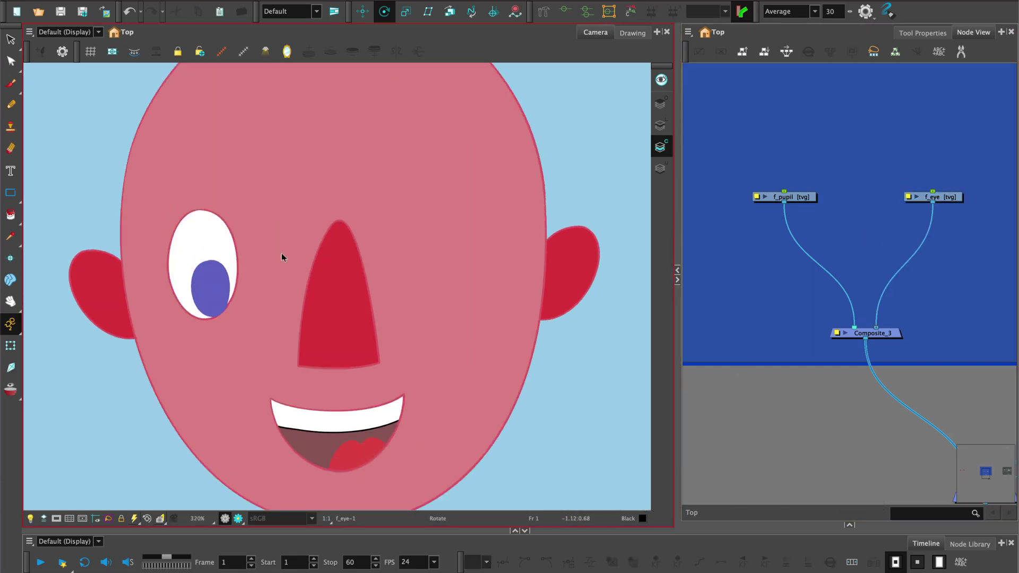
pyautogui.hscroll(-2, 284, 266)
pyautogui.hscroll(-2, 305, 212)
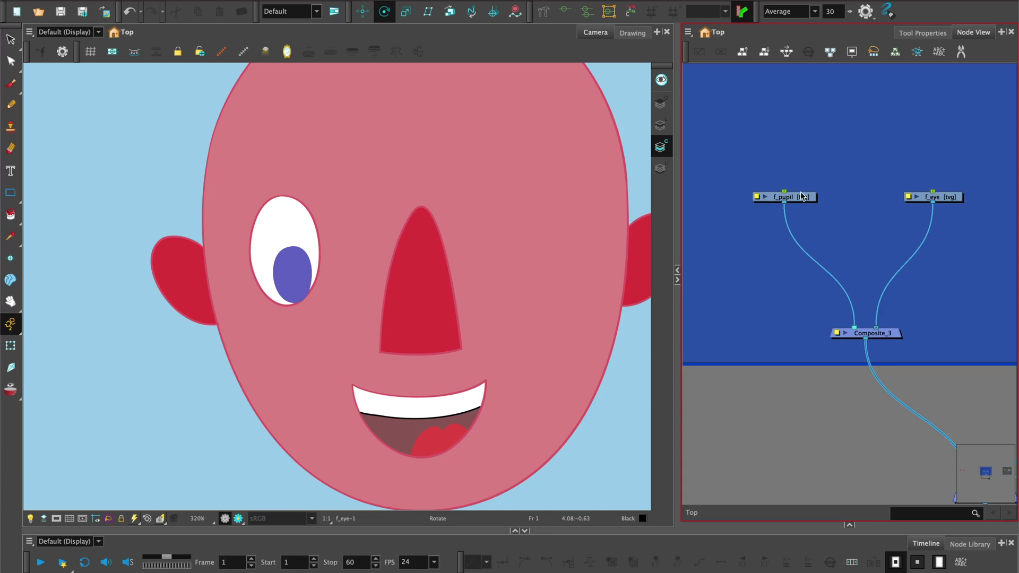
pyautogui.moveTo(751, 165); pyautogui.dragTo(751, 183)
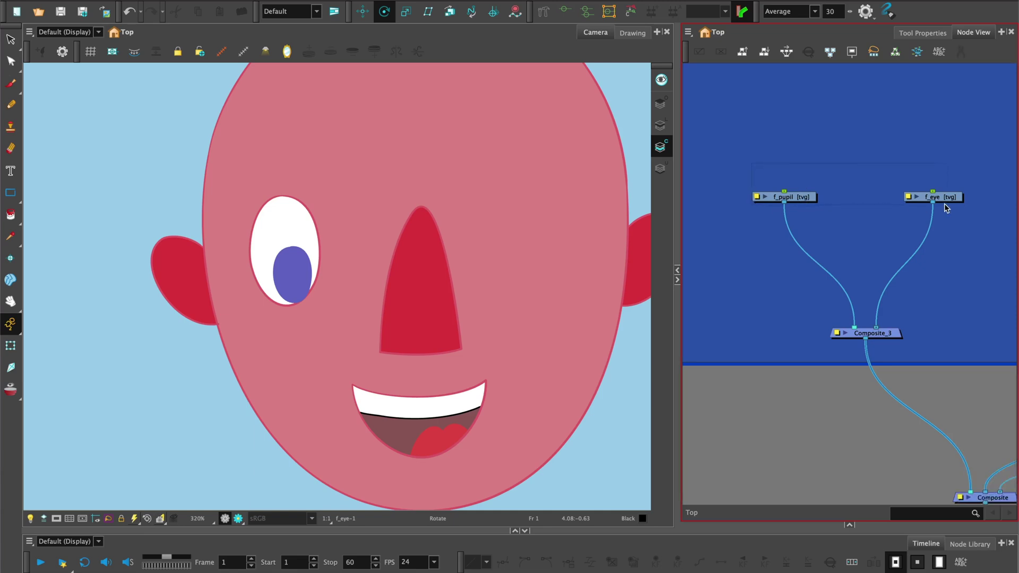
pyautogui.moveTo(947, 208); pyautogui.dragTo(966, 210)
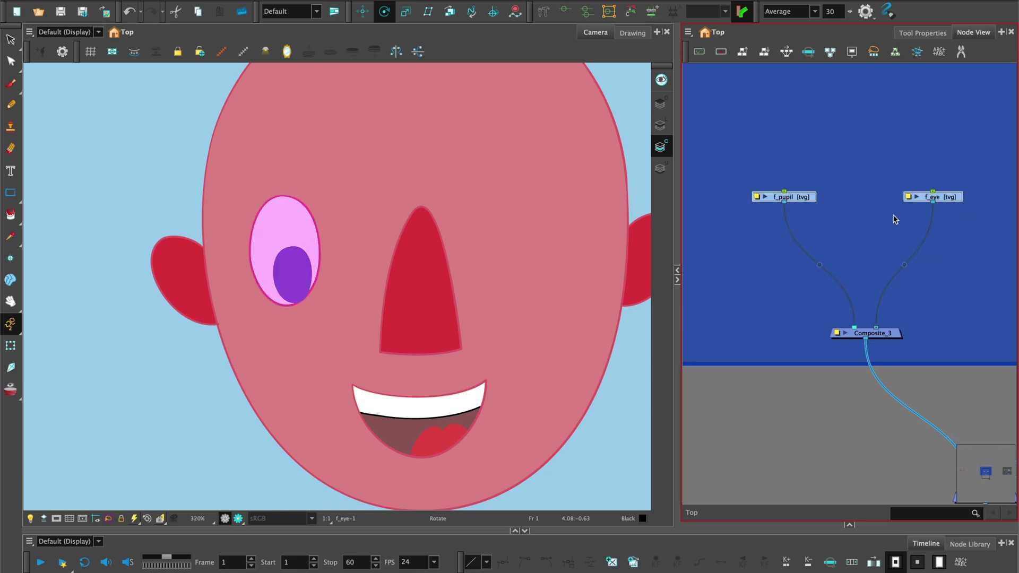
pyautogui.press('shift+super+p')
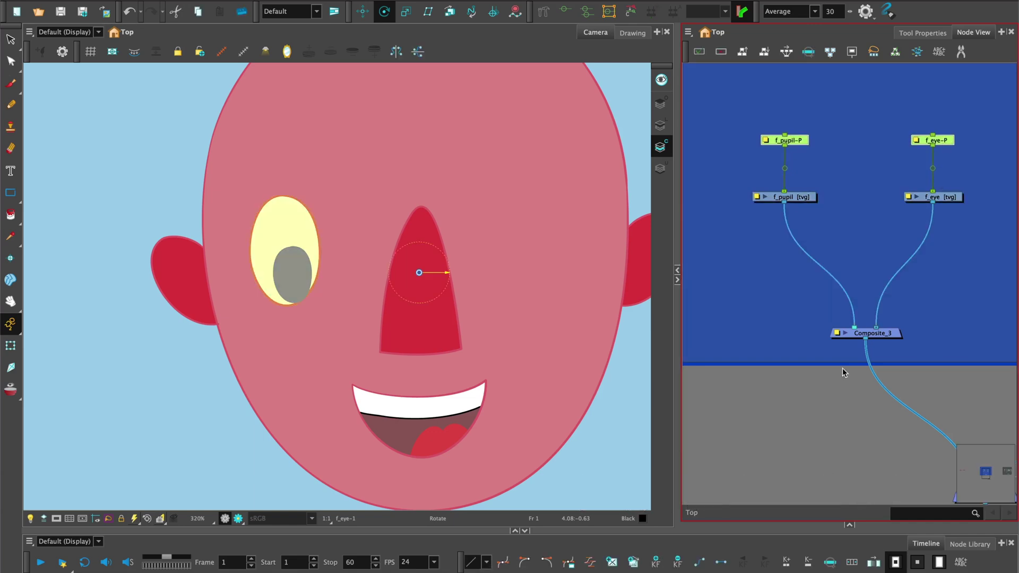
pyautogui.click(786, 110)
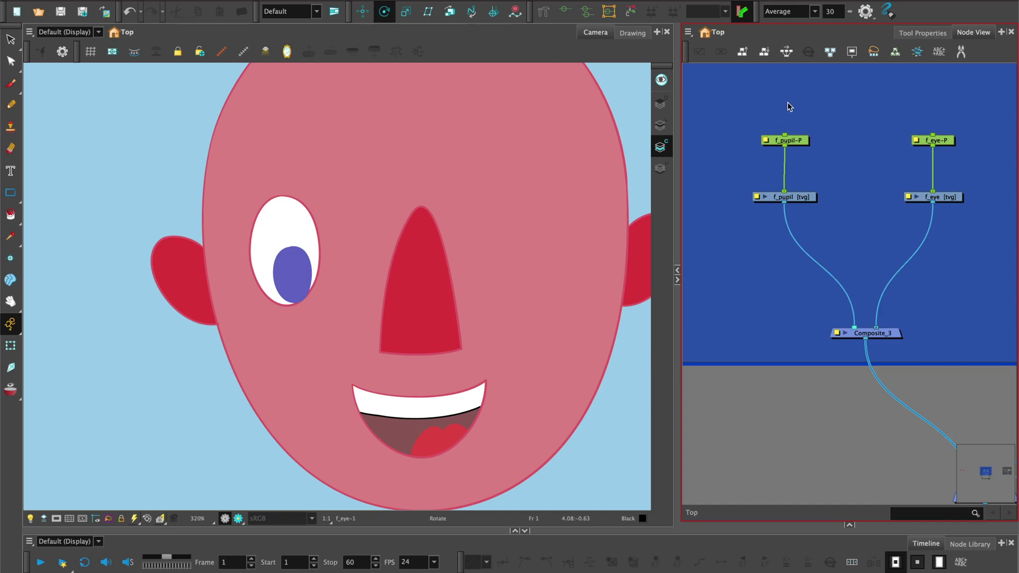
# Step: Move both pegs' rotation pivot to the eye's bottom edge and fine-tune it
pyautogui.moveTo(762, 110)
pyautogui.mouseDown()
pyautogui.moveTo(897, 161)
pyautogui.moveTo(955, 151)
pyautogui.mouseUp()
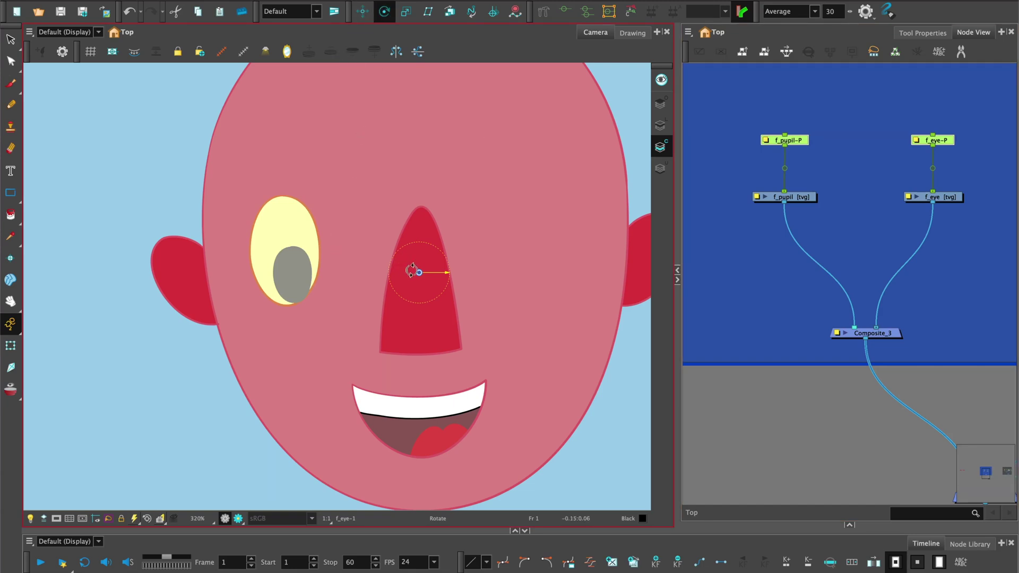
pyautogui.moveTo(419, 273)
pyautogui.mouseDown()
pyautogui.moveTo(327, 282)
pyautogui.moveTo(287, 303)
pyautogui.mouseUp()
pyautogui.click(757, 420)
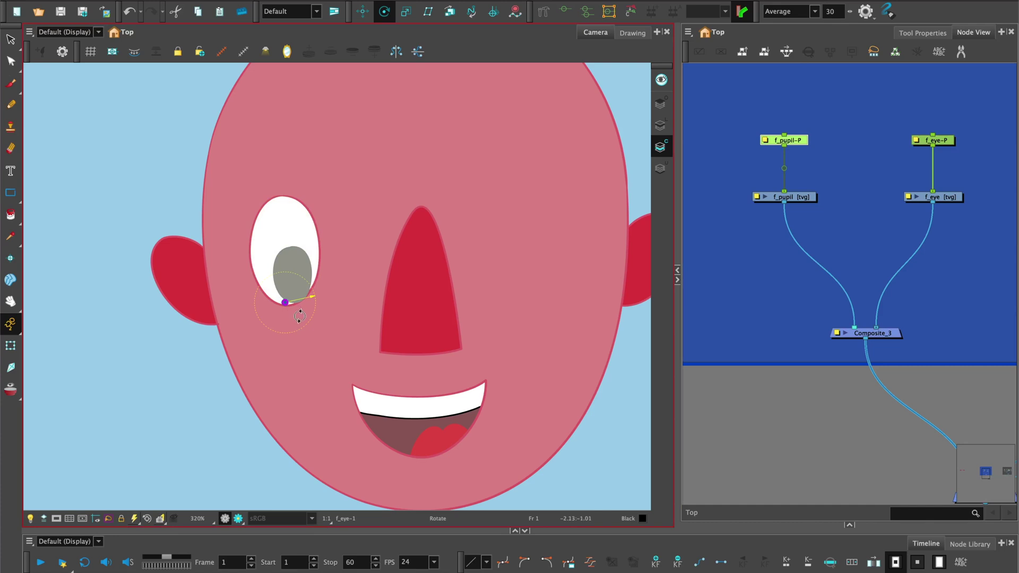
pyautogui.press('2')
pyautogui.press('2')
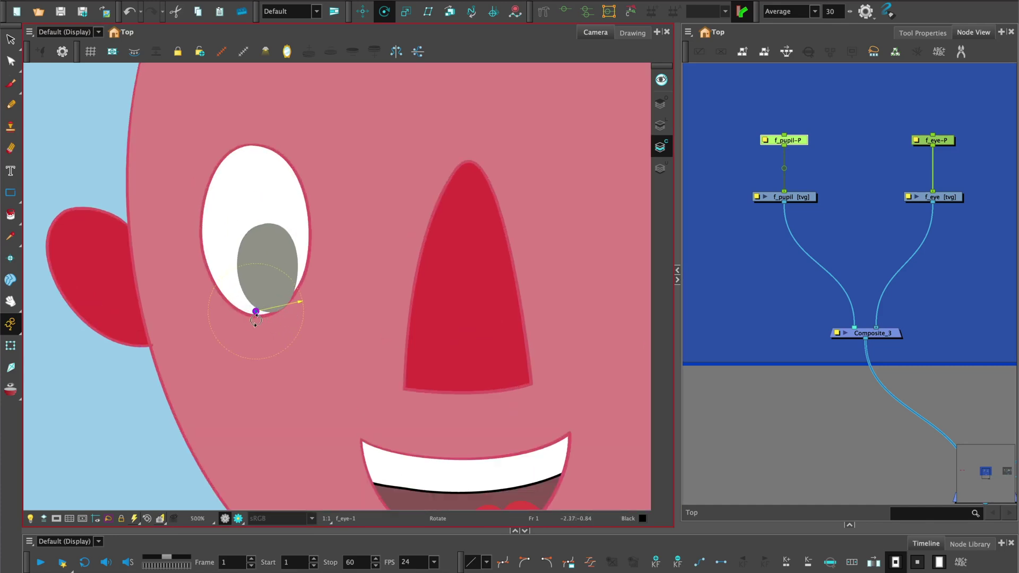
pyautogui.moveTo(255, 313); pyautogui.dragTo(273, 312)
pyautogui.moveTo(272, 313); pyautogui.dragTo(272, 311)
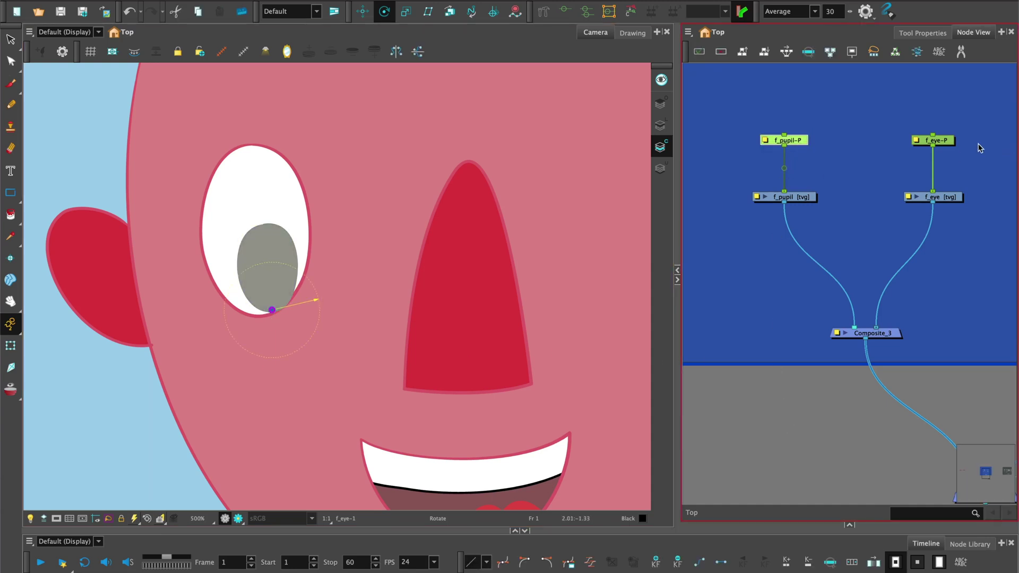
pyautogui.click(949, 140)
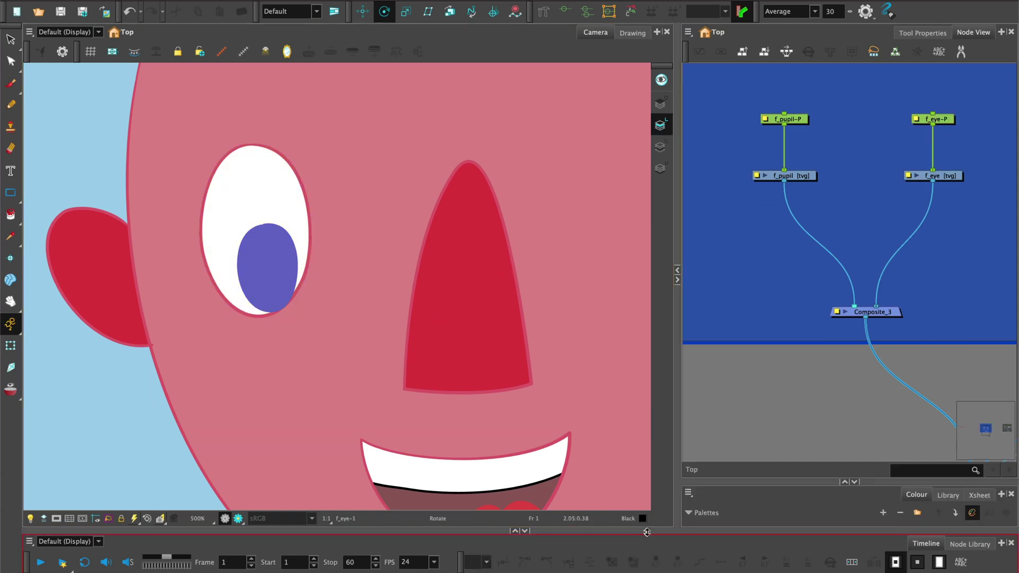
# Step: Enlarge the Timeline panel and show the Node Library, trying list and thumbnail views before returning to icons
pyautogui.moveTo(647, 532); pyautogui.dragTo(647, 375)
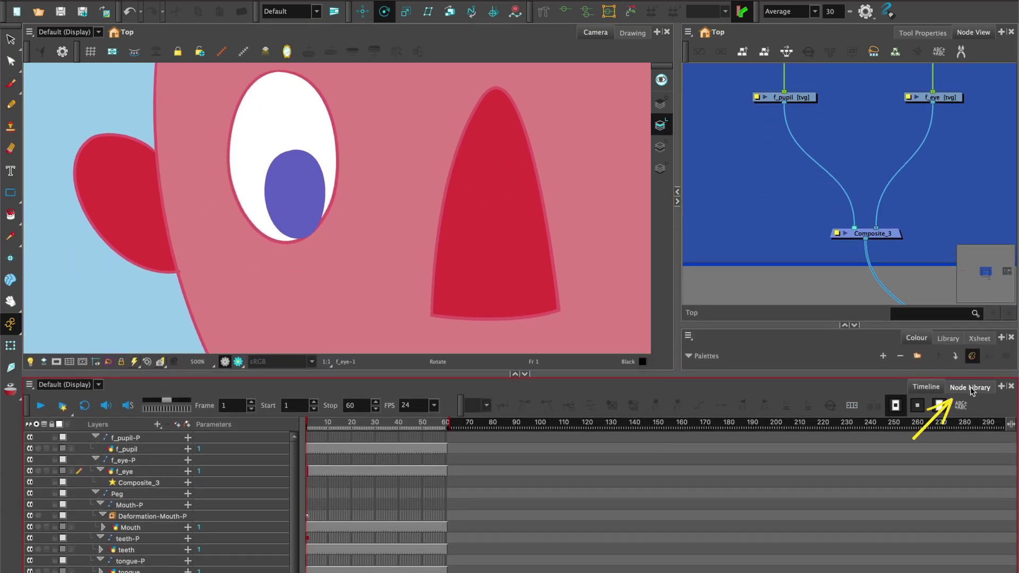
pyautogui.click(970, 387)
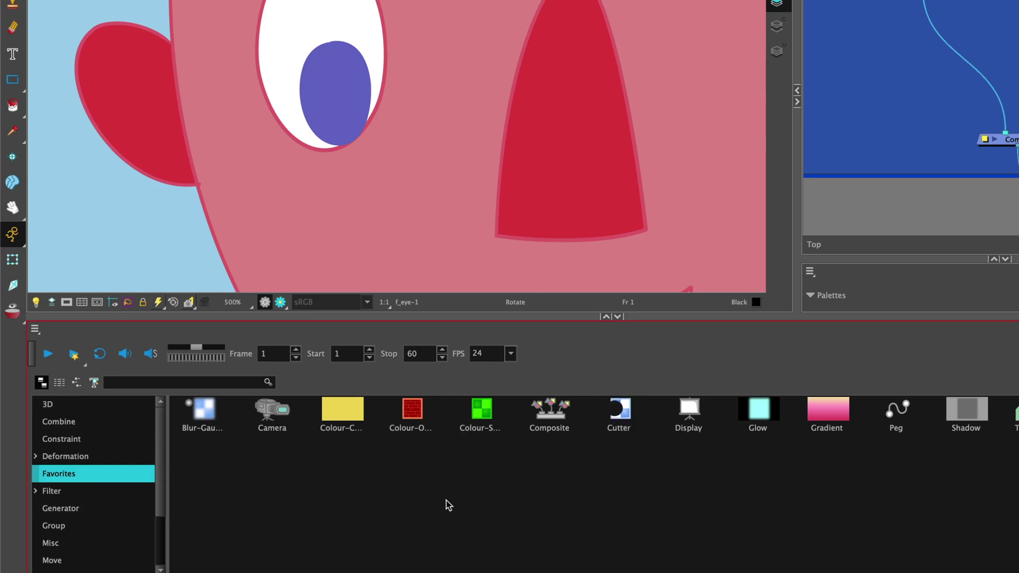
pyautogui.click(59, 382)
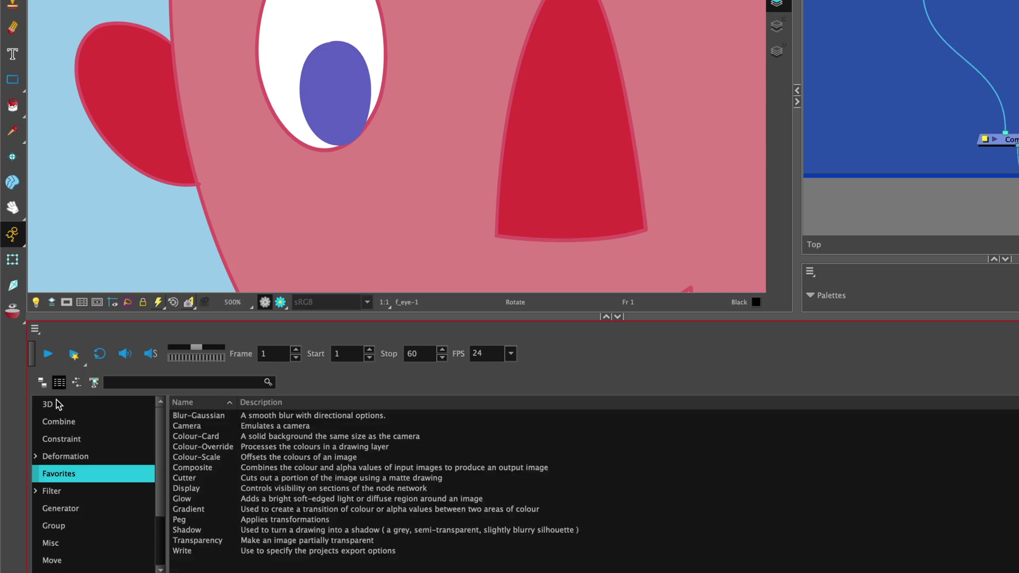
pyautogui.click(76, 382)
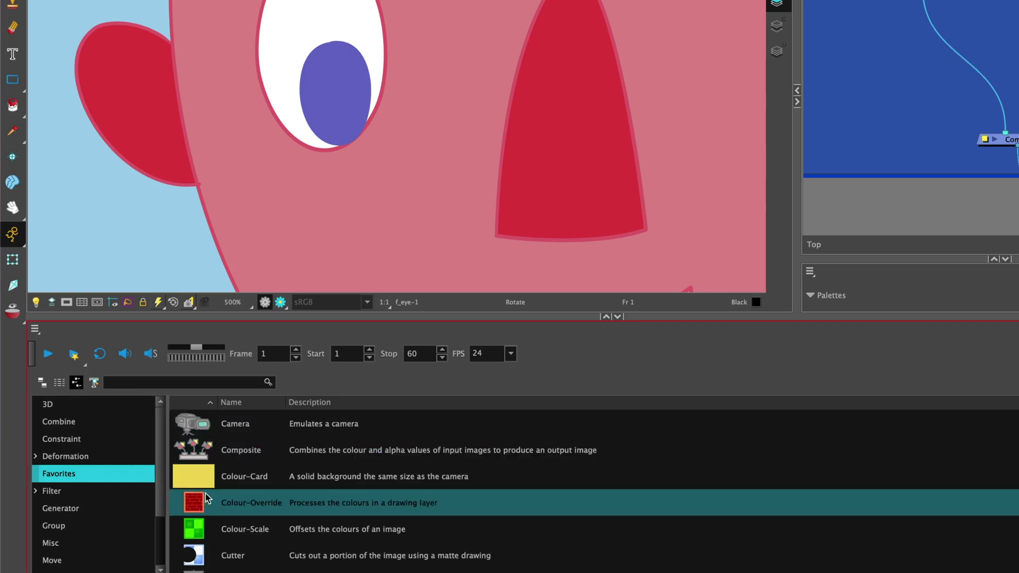
pyautogui.scroll(-1, 326, 485)
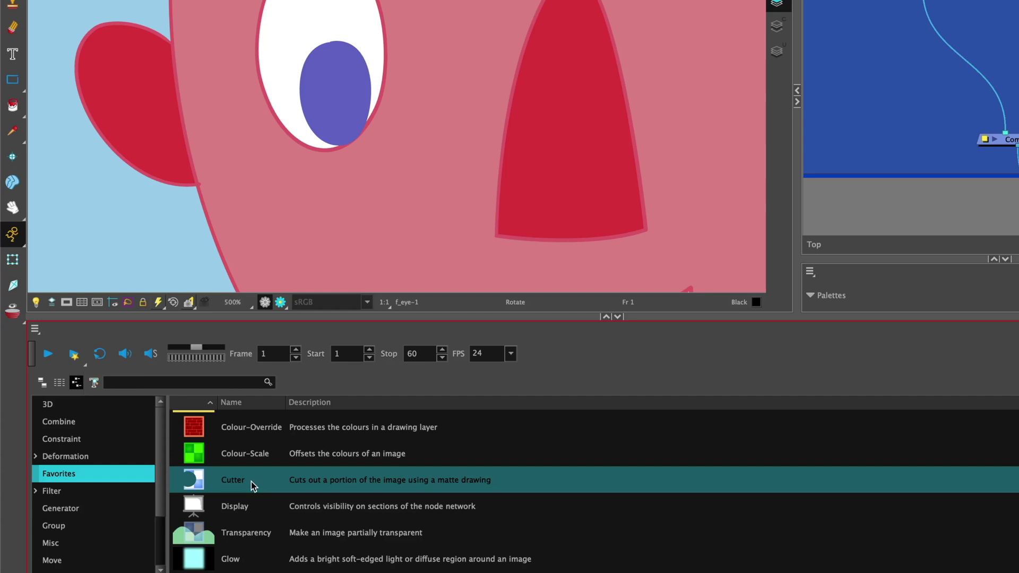
pyautogui.click(42, 383)
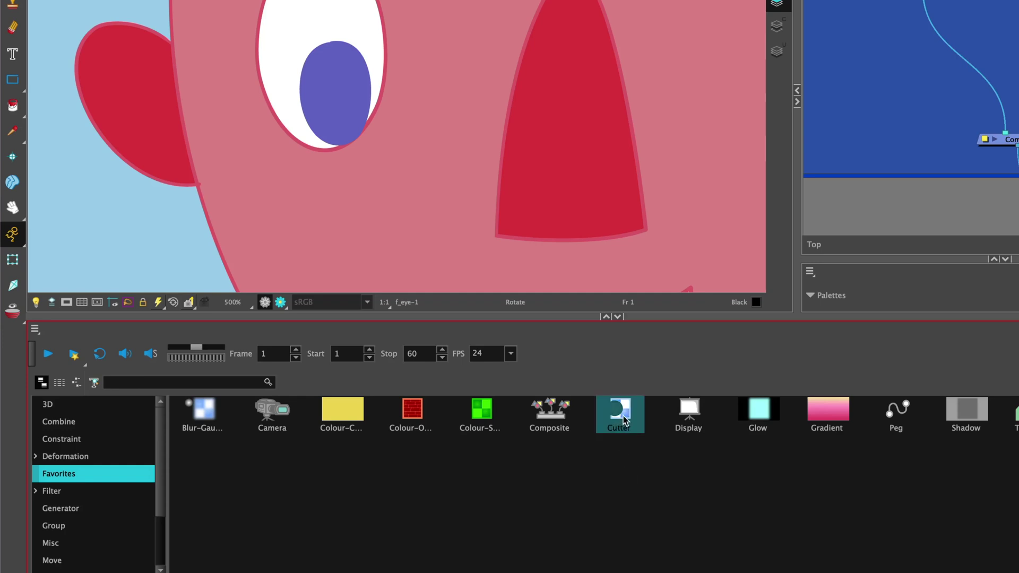
# Step: Add a Cutter via node search and delete the two stray test Cutter nodes
pyautogui.moveTo(624, 417); pyautogui.dragTo(880, 43)
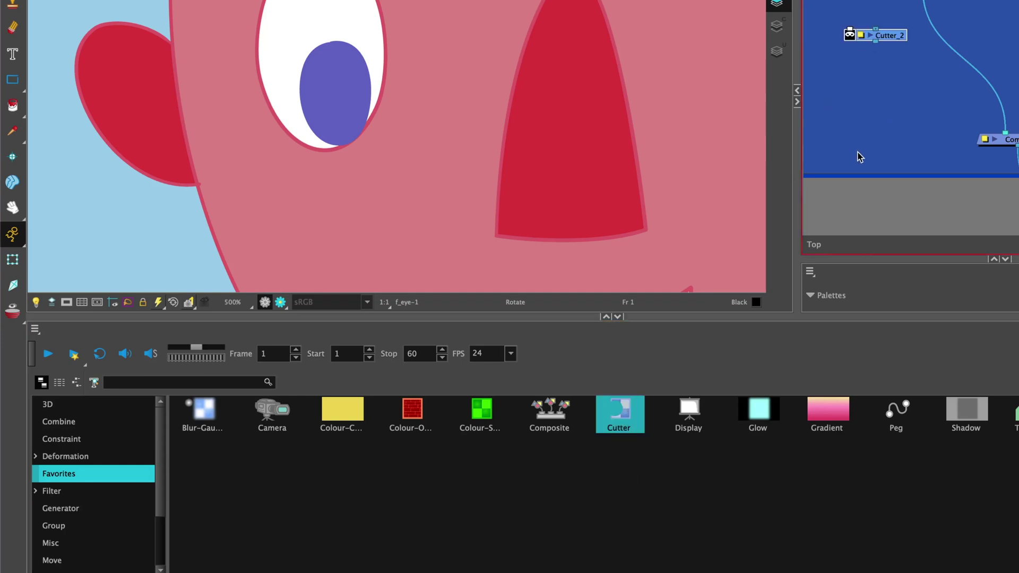
pyautogui.moveTo(875, 261); pyautogui.dragTo(873, 310)
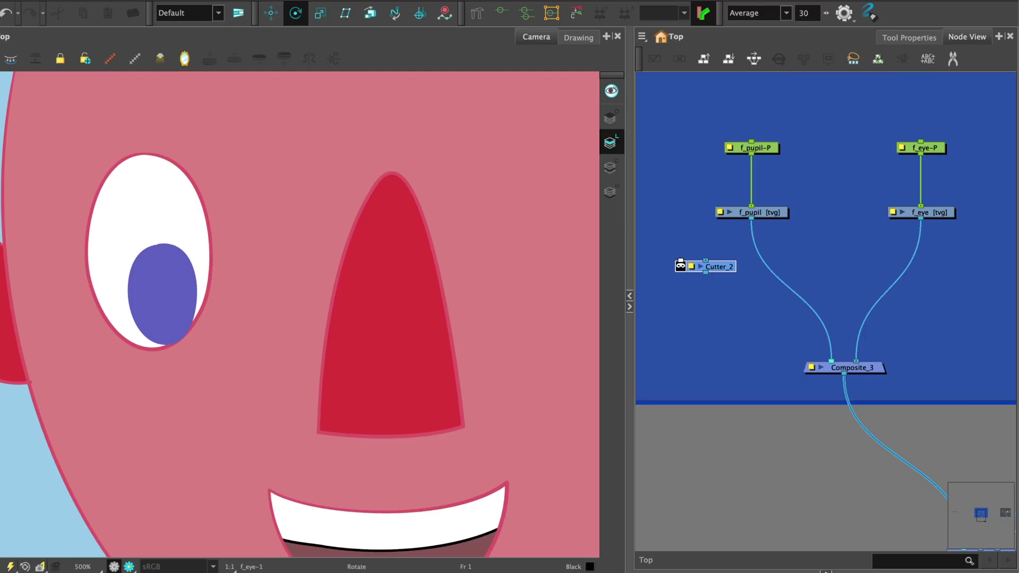
pyautogui.click(812, 392)
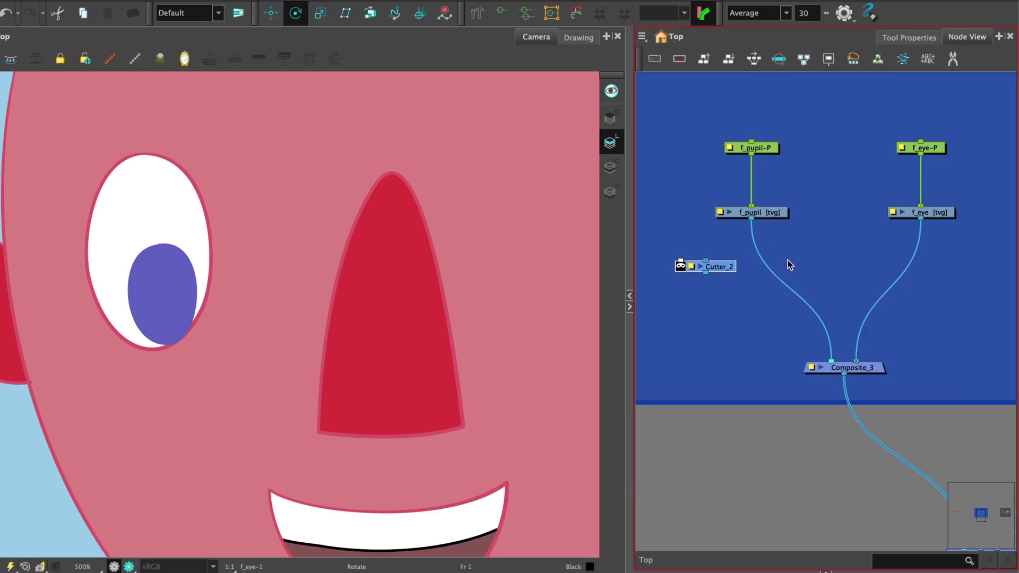
pyautogui.press('Return')
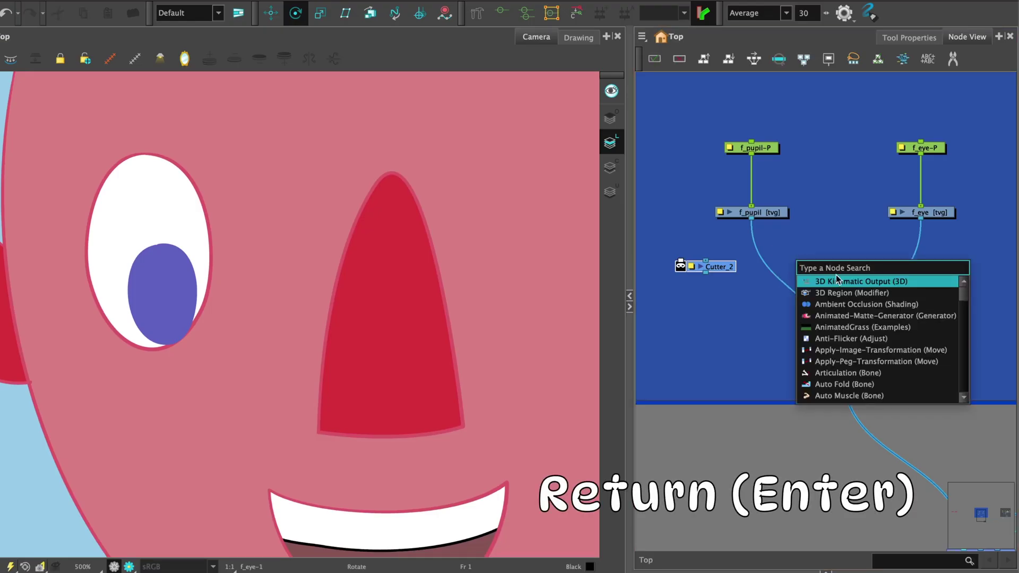
pyautogui.write('cu')
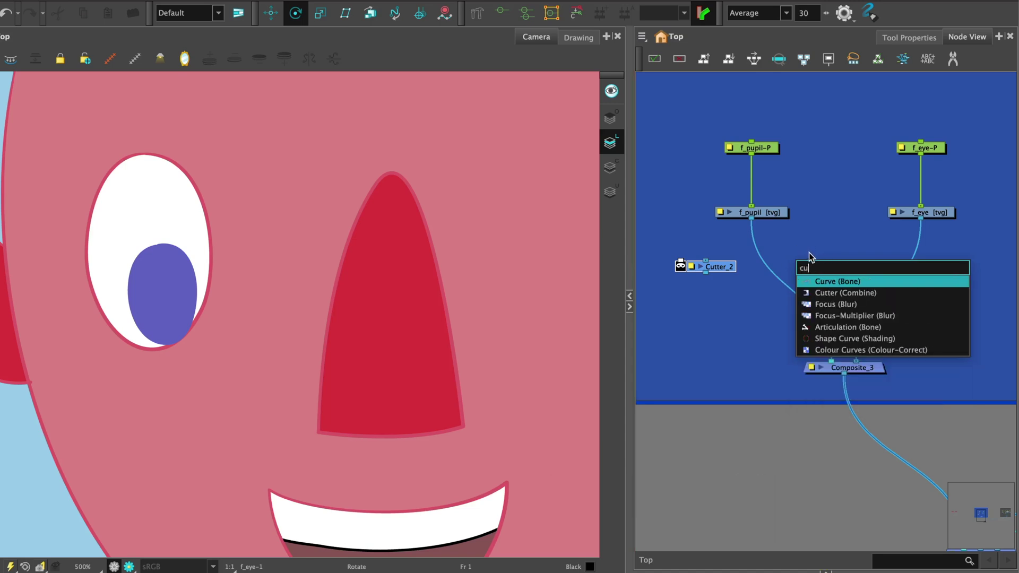
pyautogui.click(833, 294)
pyautogui.moveTo(704, 254); pyautogui.dragTo(727, 318)
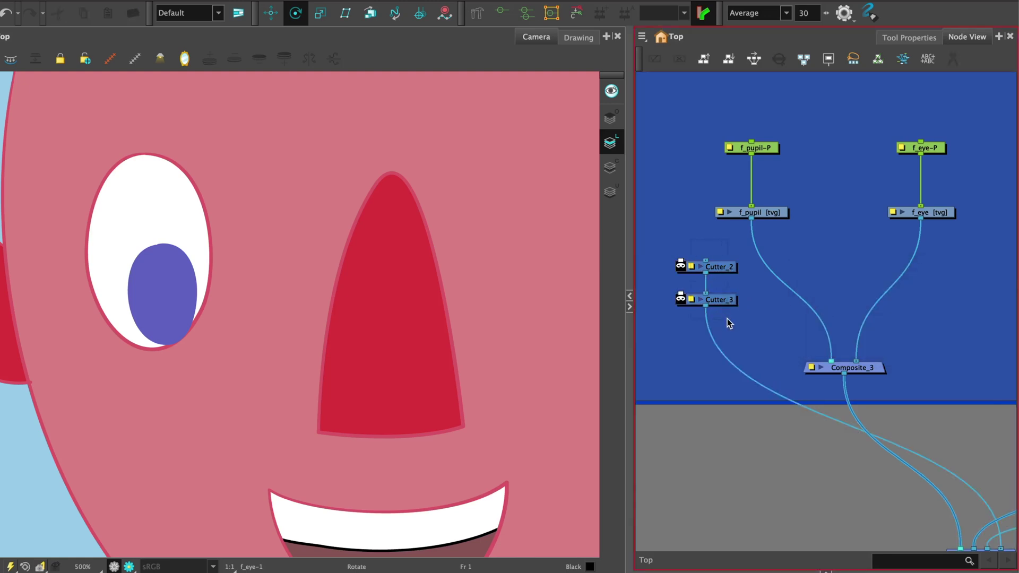
pyautogui.press('Delete')
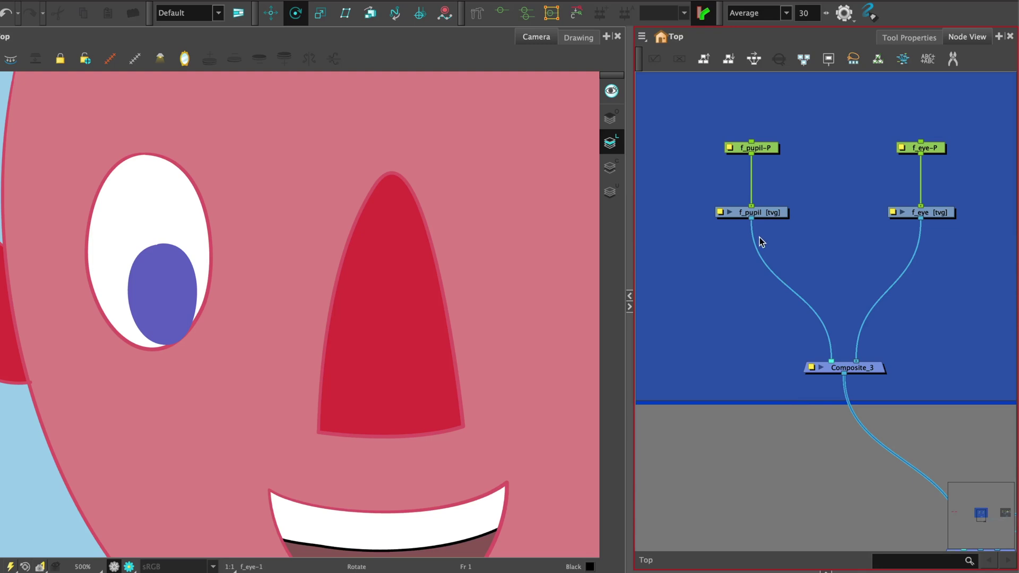
# Step: Insert a Cutter below f_pupil, lower it, and compare the result with and without it
pyautogui.click(773, 213)
pyautogui.moveTo(751, 218); pyautogui.dragTo(763, 243)
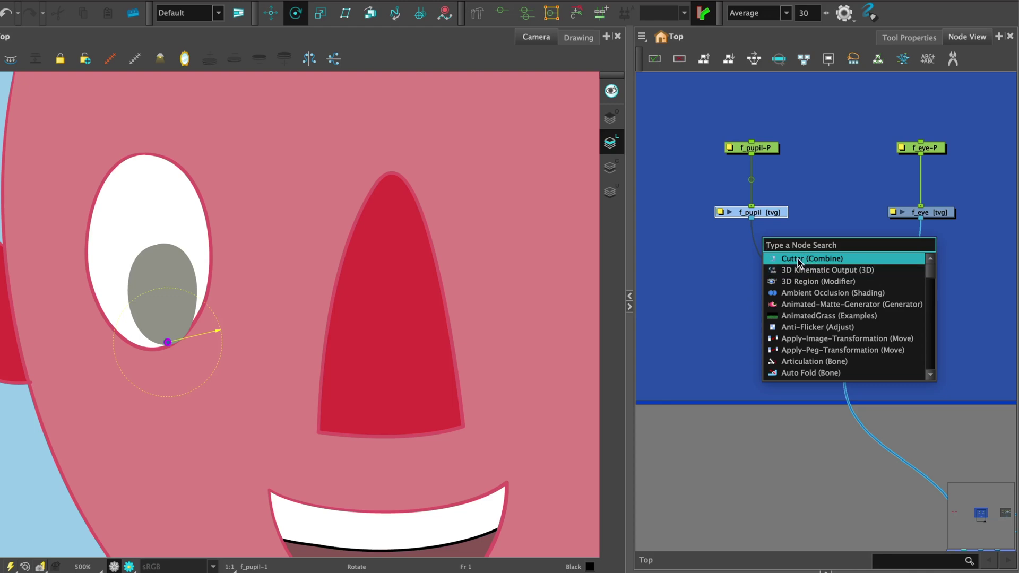
pyautogui.click(809, 258)
pyautogui.moveTo(776, 241); pyautogui.dragTo(775, 269)
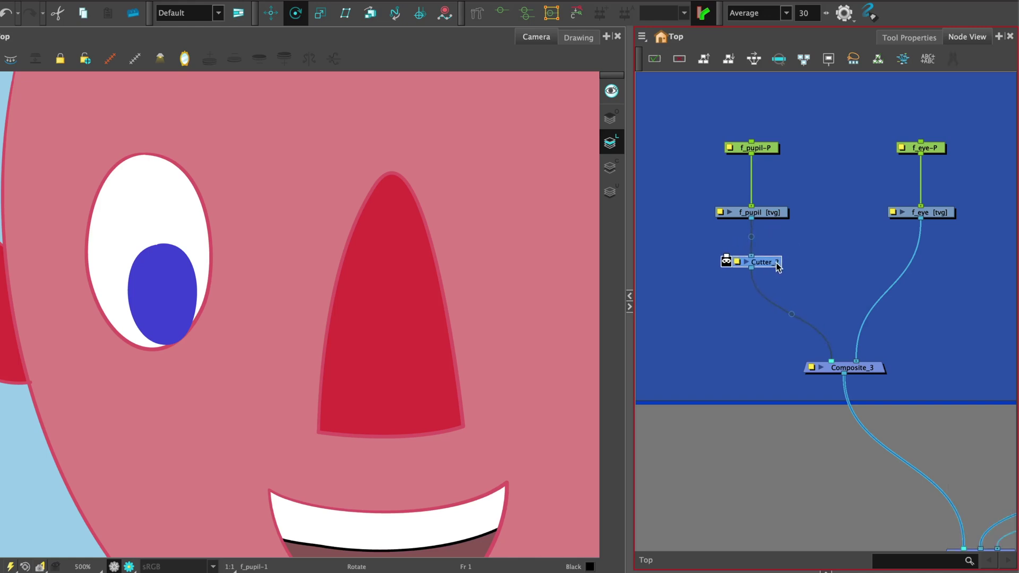
pyautogui.hotkey('ctrl', 'z')
pyautogui.hotkey('ctrl', 'shift', 'z')
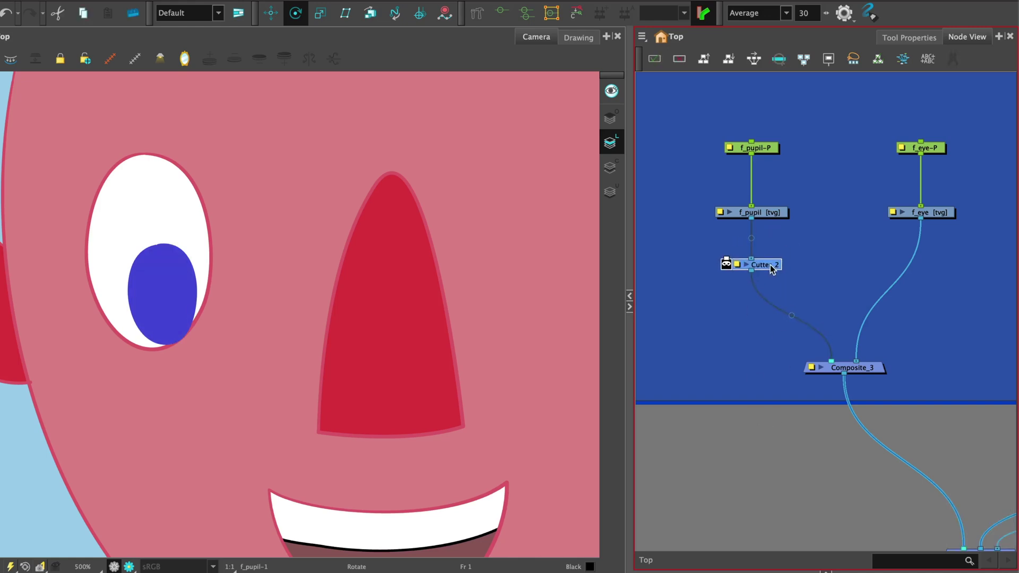
pyautogui.click(932, 341)
# Step: Add Line-Art_1 and Colour-Art through node search and stack them beside f_eye
pyautogui.press('Tab')
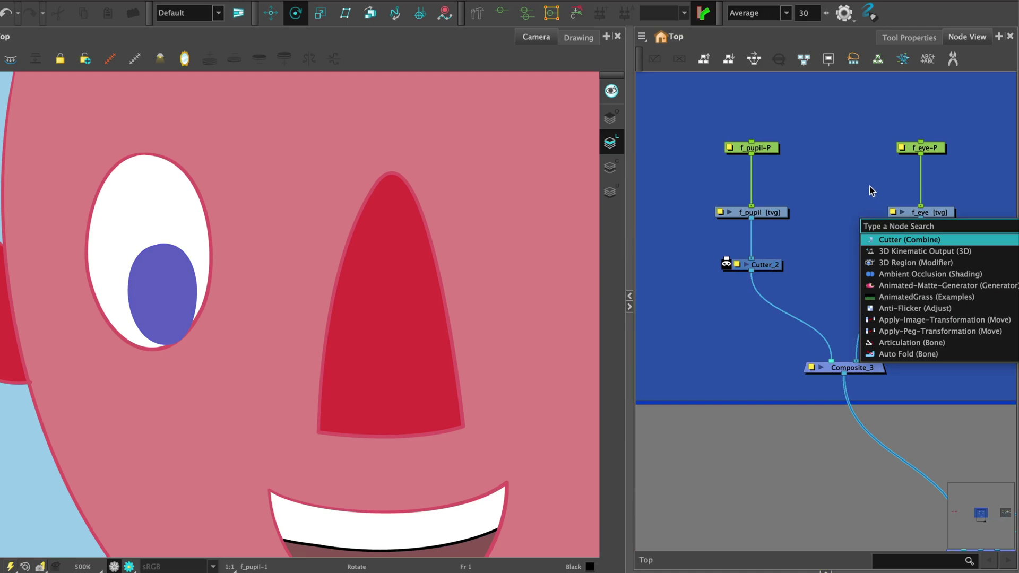
pyautogui.write('line')
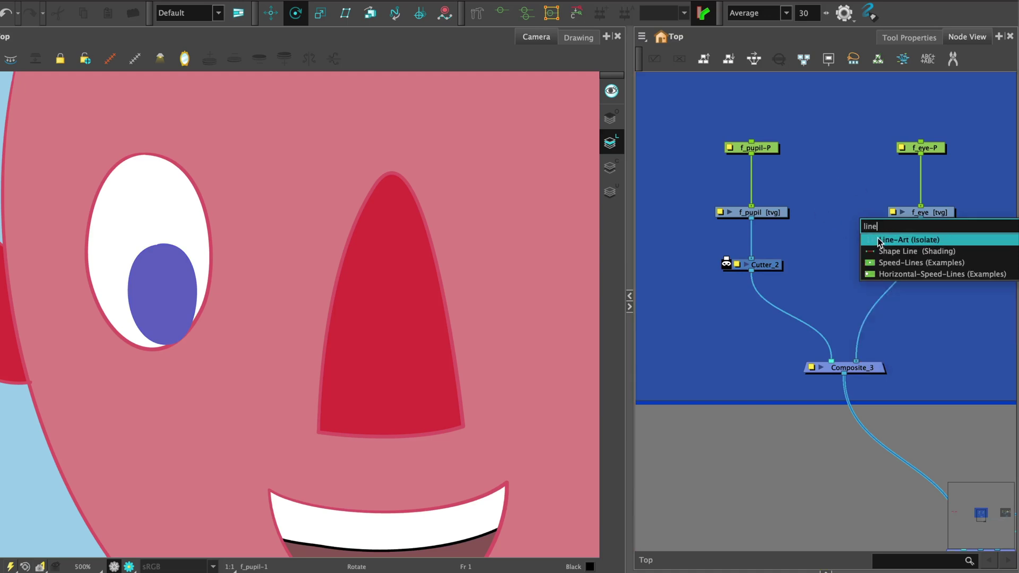
pyautogui.press('Return')
pyautogui.click(867, 172)
pyautogui.press('Tab')
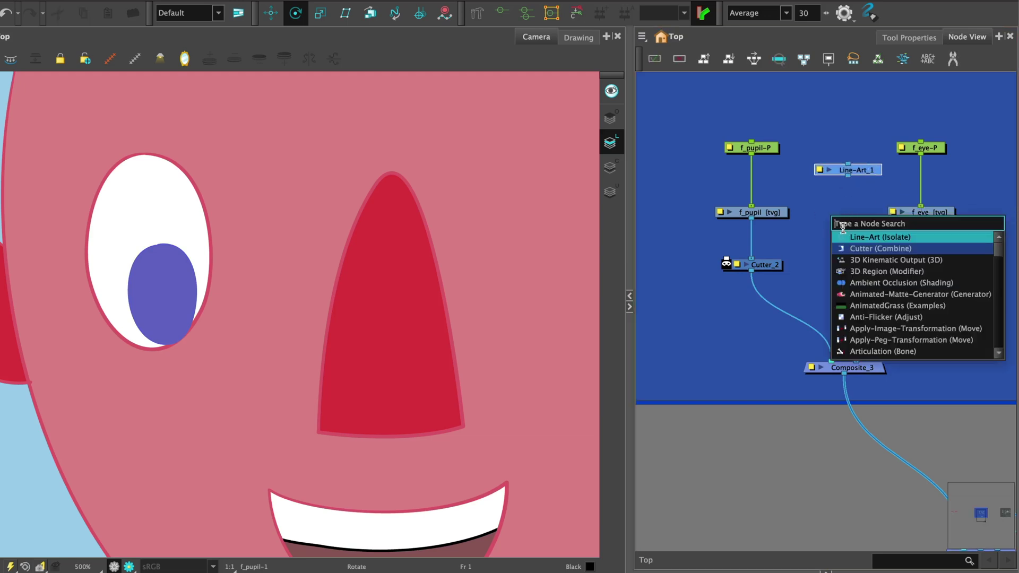
pyautogui.write('colou')
pyautogui.click(871, 283)
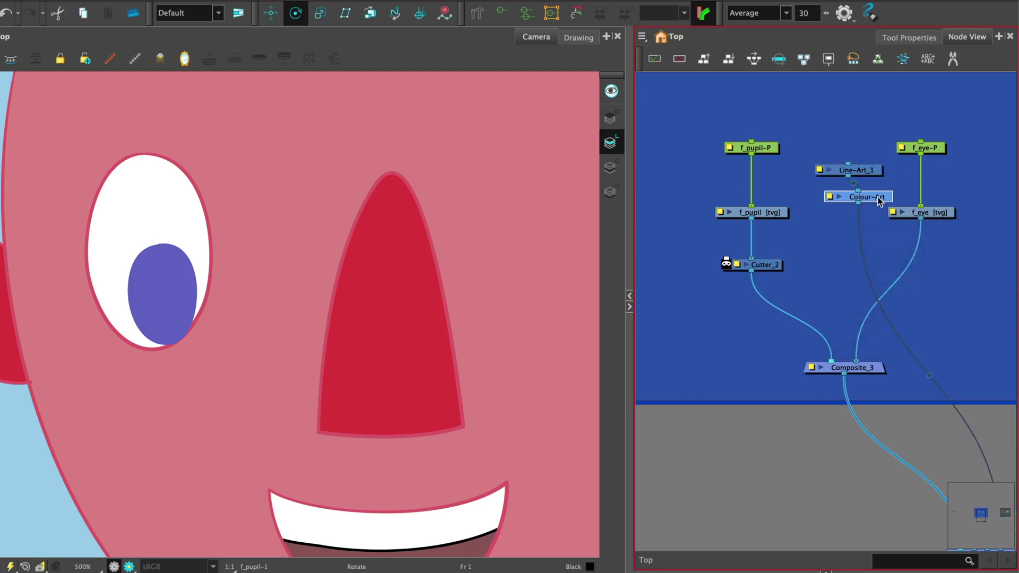
pyautogui.moveTo(860, 198); pyautogui.dragTo(844, 235)
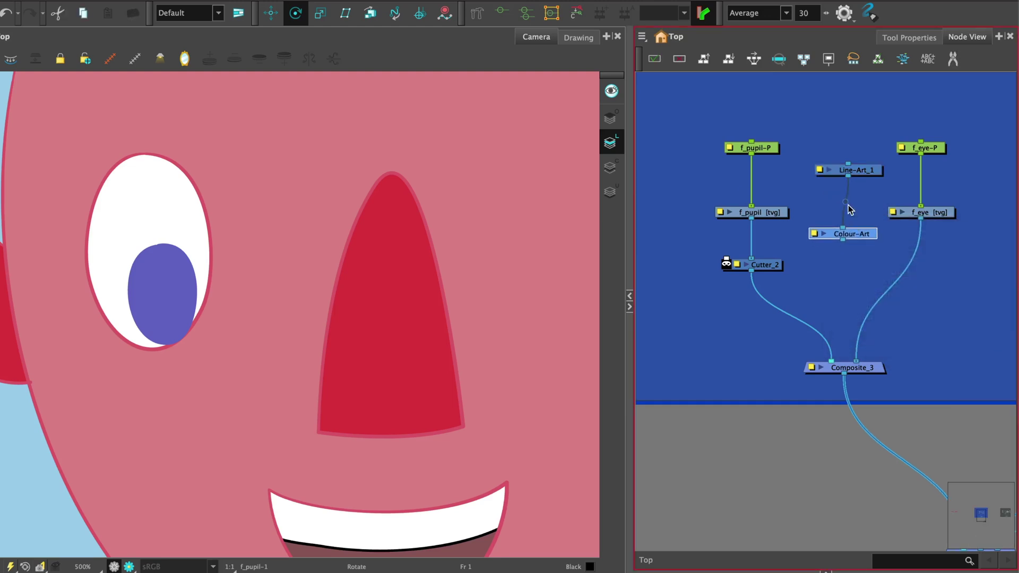
pyautogui.moveTo(854, 170)
pyautogui.mouseDown()
pyautogui.moveTo(845, 238)
pyautogui.moveTo(868, 222)
pyautogui.mouseUp()
pyautogui.click(579, 38)
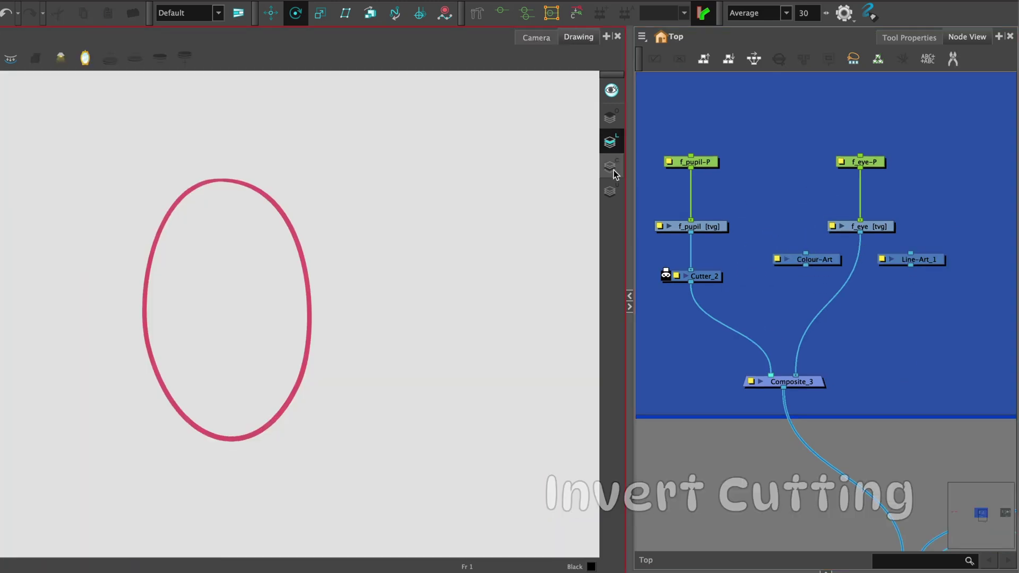
pyautogui.click(610, 167)
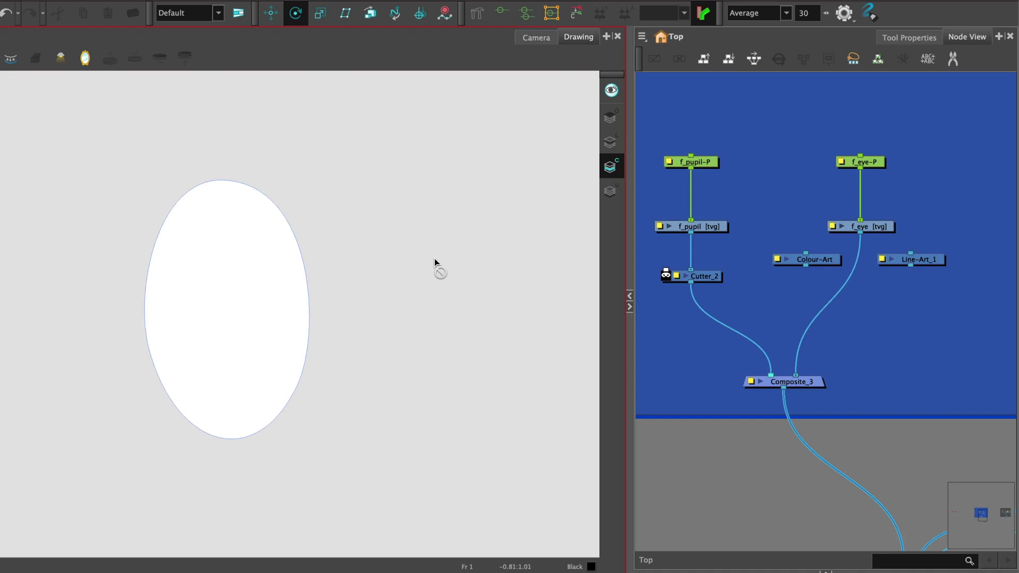
pyautogui.click(611, 143)
pyautogui.click(536, 37)
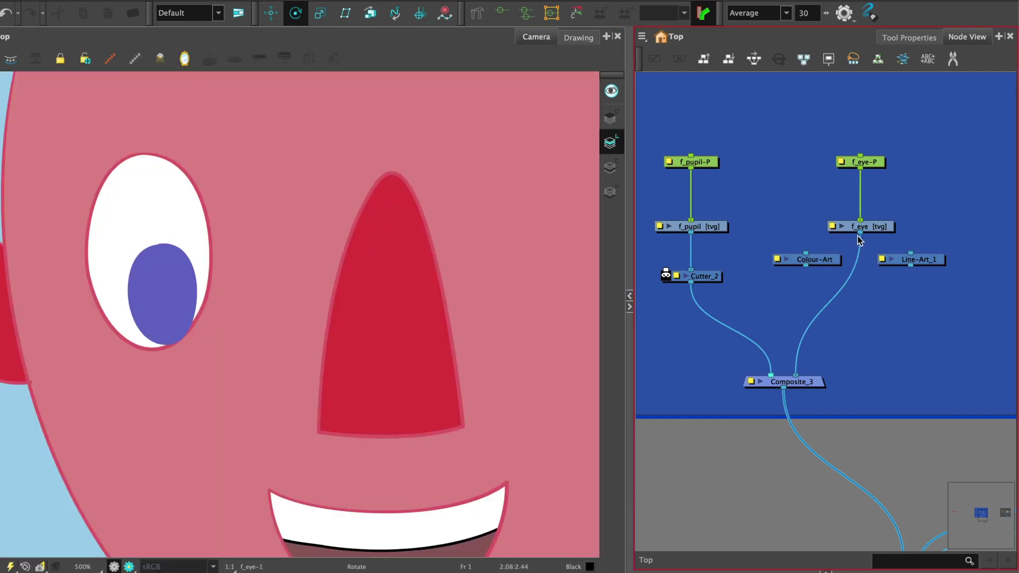
pyautogui.moveTo(858, 236); pyautogui.dragTo(804, 253)
# Step: Plug Colour-Art's output into Cutter_2's matte input, making the blue pupil disappear
pyautogui.click(822, 262)
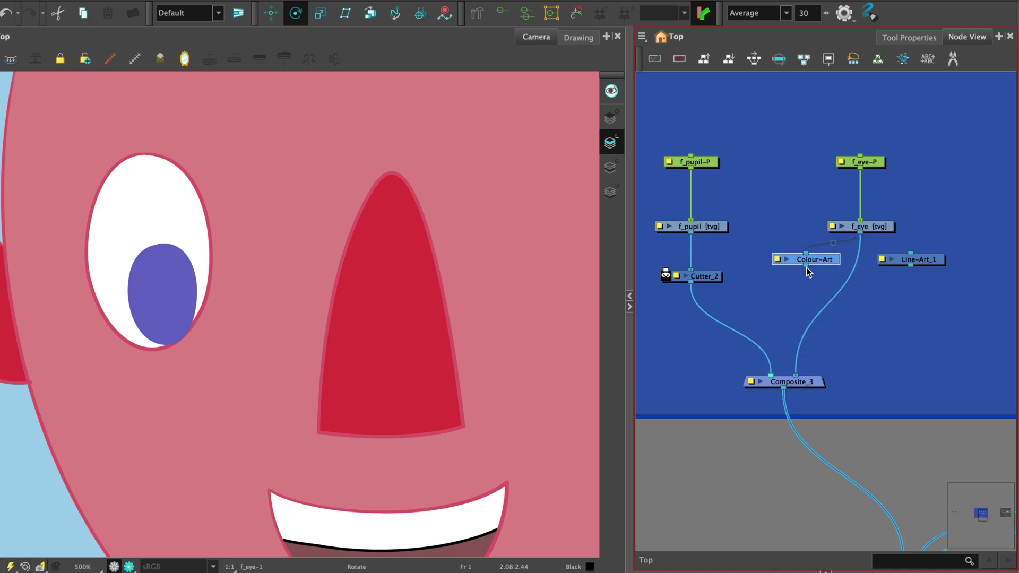
pyautogui.moveTo(806, 267); pyautogui.dragTo(664, 274)
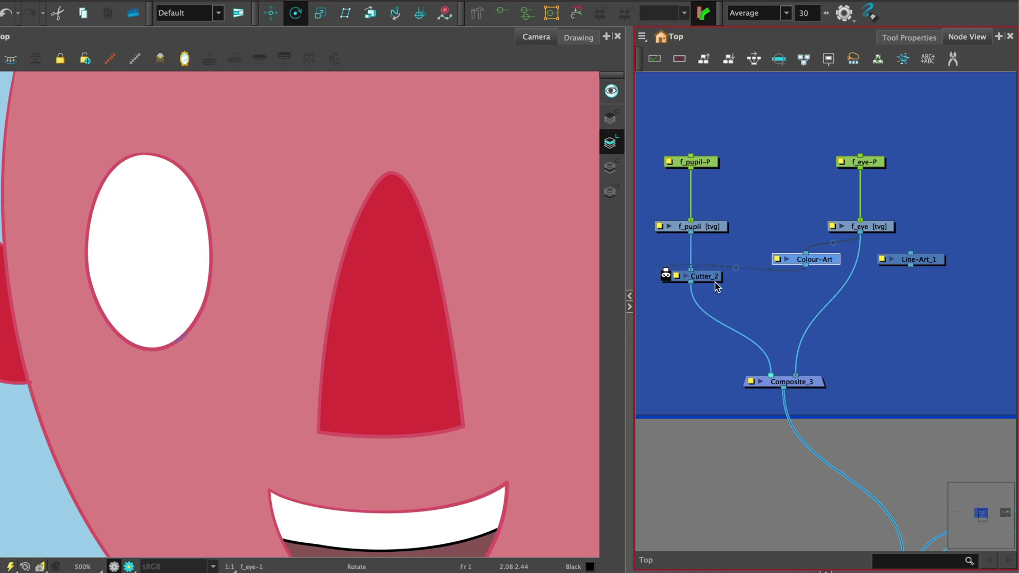
pyautogui.click(717, 277)
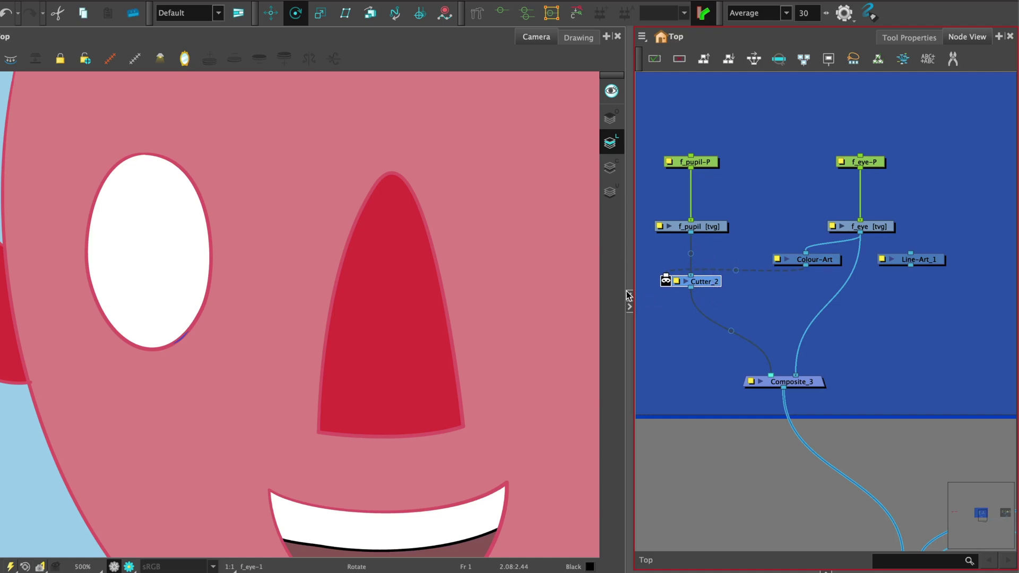
# Step: Set Cutter_2 to inverted so the blue pupil reappears, clipped to the eye's shape
pyautogui.doubleClick(678, 284)
pyautogui.click(443, 343)
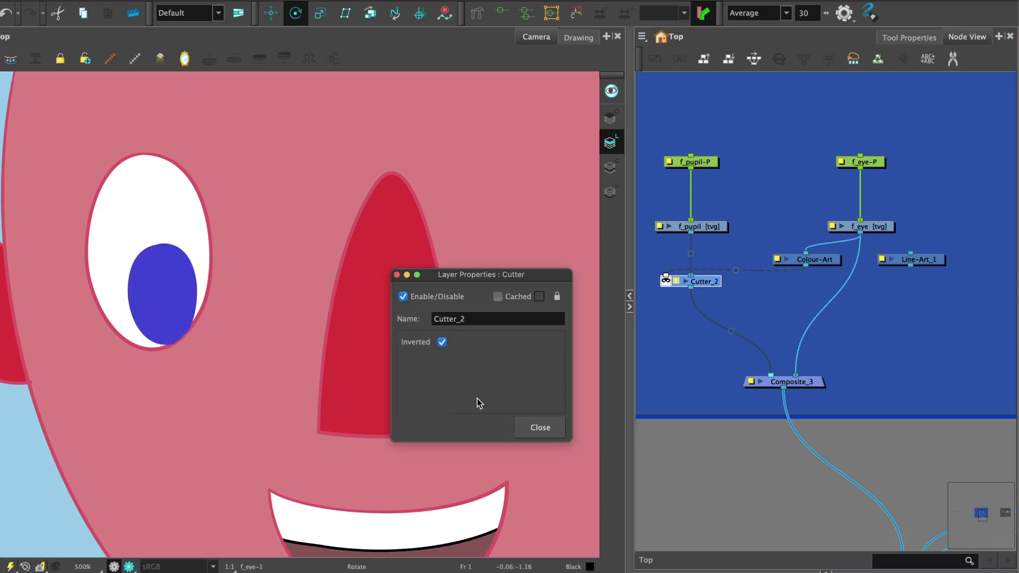
pyautogui.click(442, 342)
pyautogui.click(555, 427)
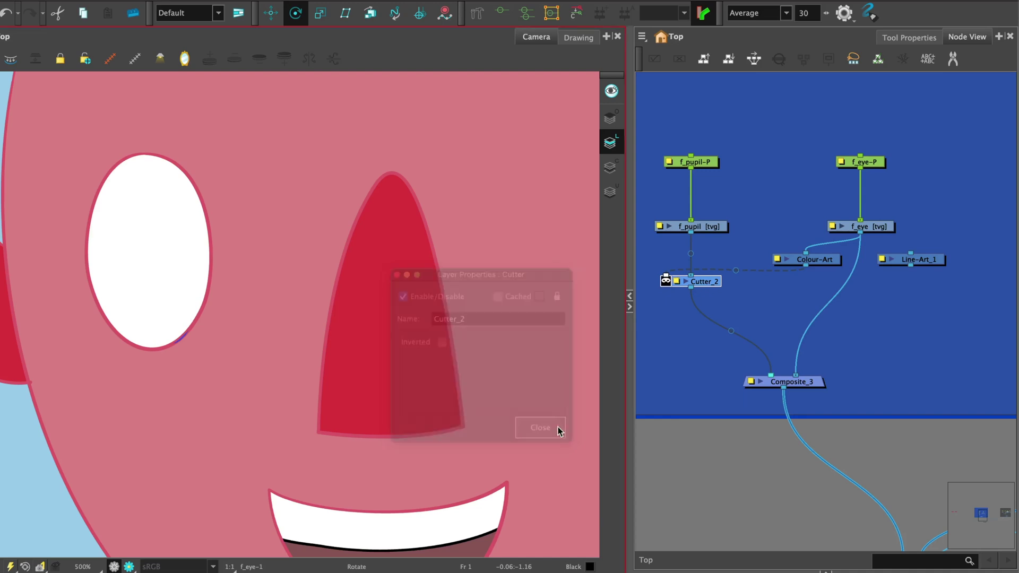
pyautogui.click(666, 281)
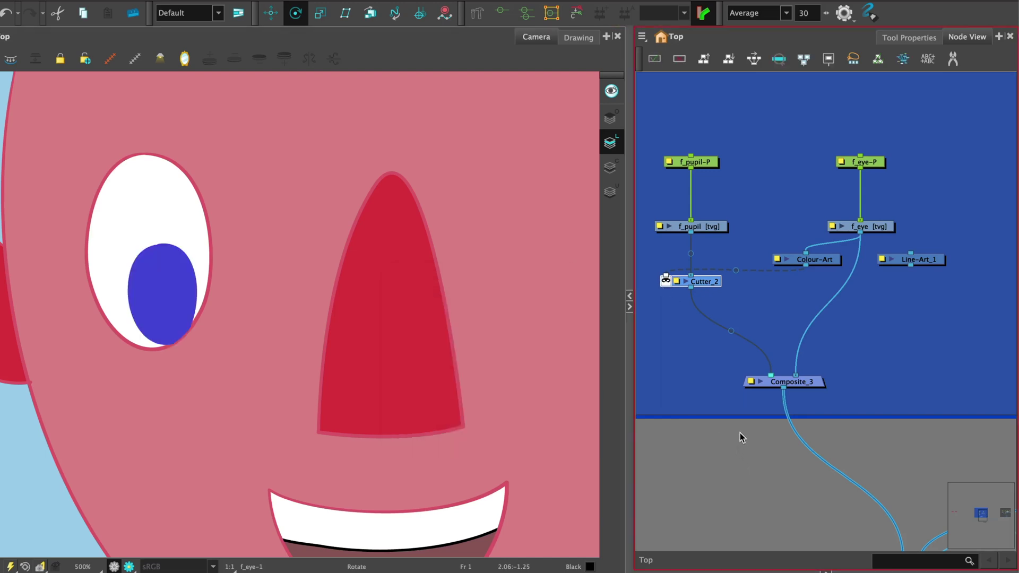
pyautogui.moveTo(718, 287); pyautogui.dragTo(708, 283)
# Step: Select the f_pupil-P peg and drag the pupil up to the eye's upper-right edge
pyautogui.click(708, 161)
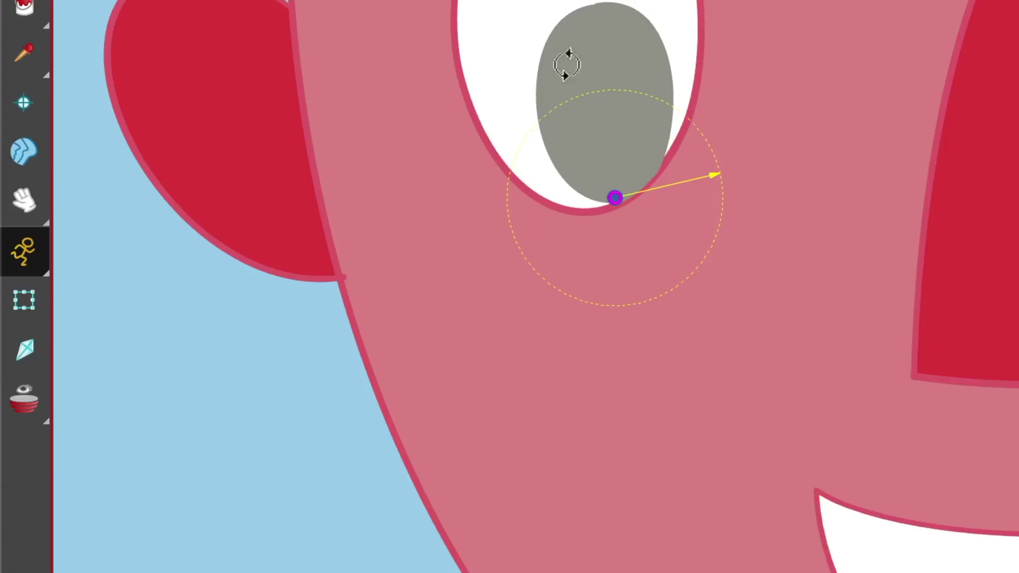
pyautogui.click(27, 303)
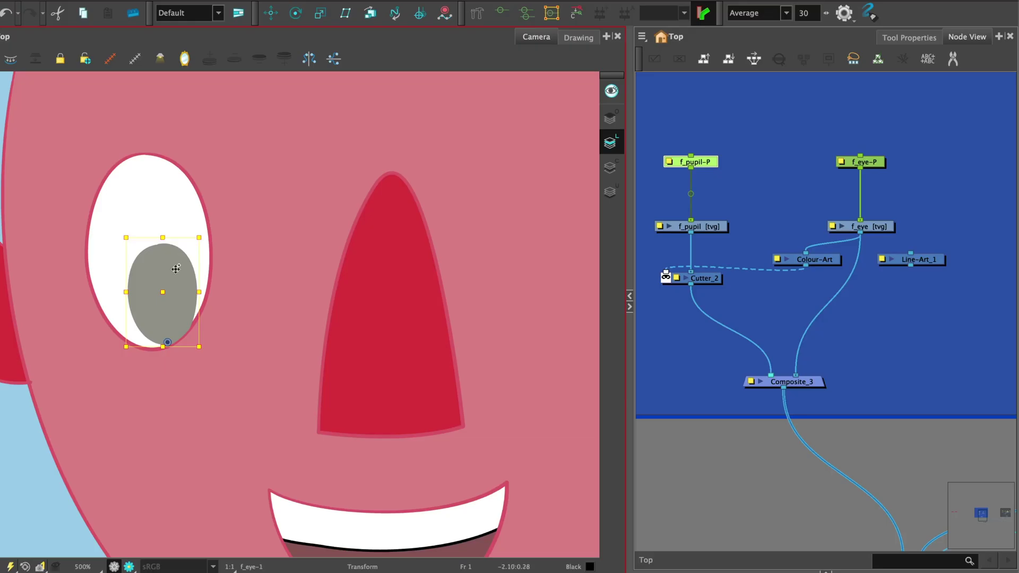
pyautogui.moveTo(176, 268)
pyautogui.mouseDown()
pyautogui.moveTo(234, 218)
pyautogui.moveTo(216, 177)
pyautogui.moveTo(167, 154)
pyautogui.moveTo(141, 167)
pyautogui.moveTo(134, 212)
pyautogui.moveTo(112, 247)
pyautogui.moveTo(145, 317)
pyautogui.moveTo(168, 319)
pyautogui.moveTo(208, 280)
pyautogui.moveTo(214, 210)
pyautogui.moveTo(186, 169)
pyautogui.moveTo(150, 167)
pyautogui.moveTo(112, 225)
pyautogui.moveTo(137, 300)
pyautogui.moveTo(208, 270)
pyautogui.moveTo(184, 159)
pyautogui.moveTo(130, 178)
pyautogui.moveTo(113, 264)
pyautogui.moveTo(210, 271)
pyautogui.moveTo(177, 152)
pyautogui.moveTo(104, 217)
pyautogui.moveTo(206, 271)
pyautogui.moveTo(156, 162)
pyautogui.moveTo(175, 159)
pyautogui.moveTo(201, 176)
pyautogui.moveTo(201, 237)
pyautogui.mouseUp()
pyautogui.scroll(2, 248, 207)
pyautogui.scroll(1, 227, 230)
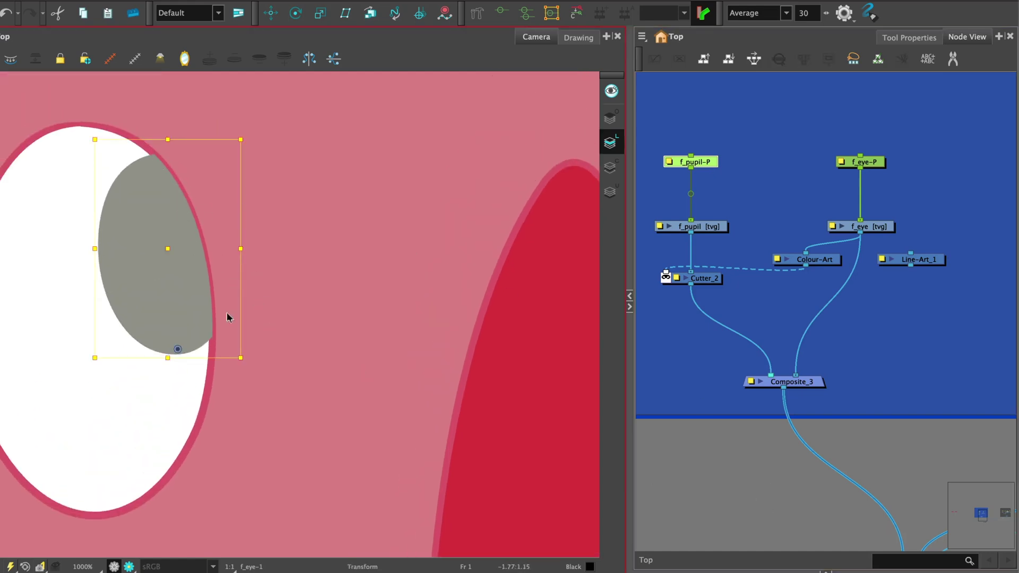
# Step: Wire f_eye into Line-Art_1, and Line-Art_1's output into Composite_3's left input
pyautogui.click(712, 494)
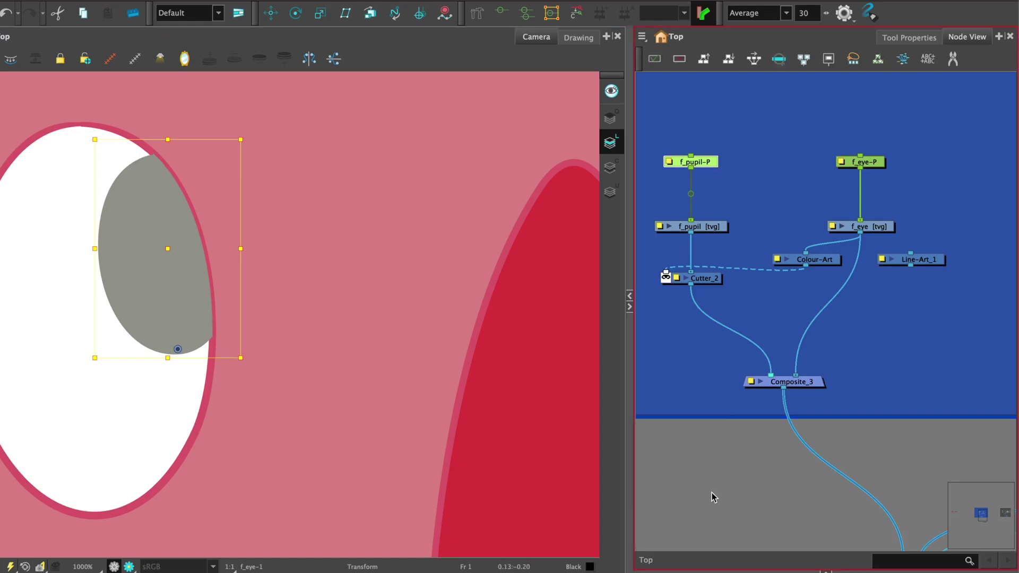
pyautogui.moveTo(911, 257); pyautogui.dragTo(860, 233)
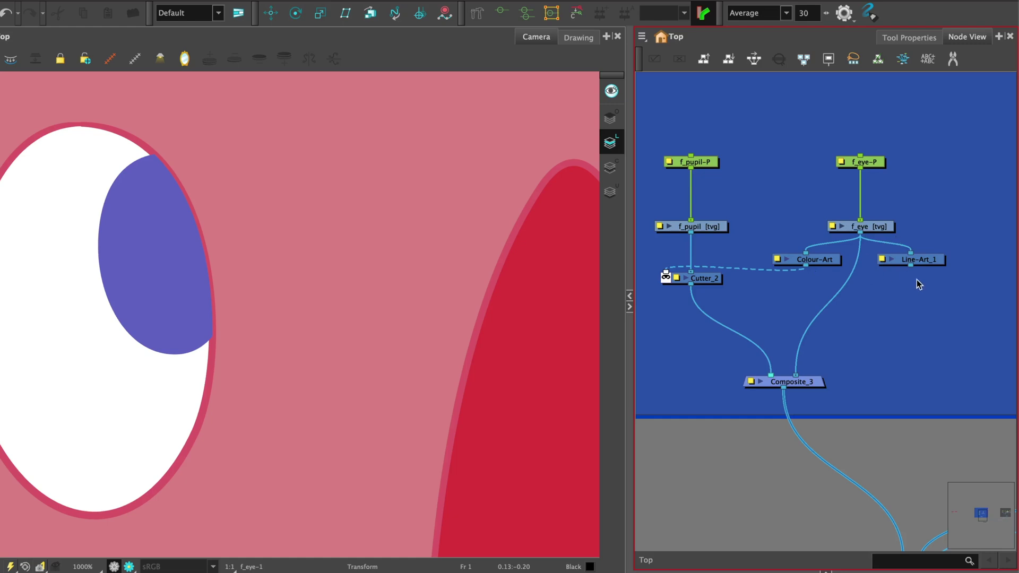
pyautogui.moveTo(909, 266); pyautogui.dragTo(754, 380)
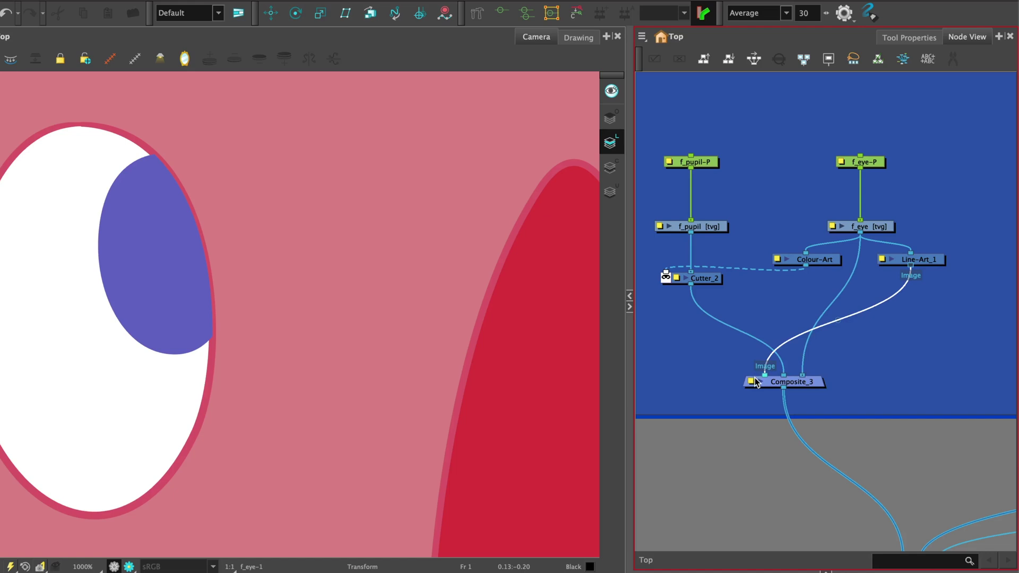
pyautogui.moveTo(755, 380); pyautogui.dragTo(756, 380)
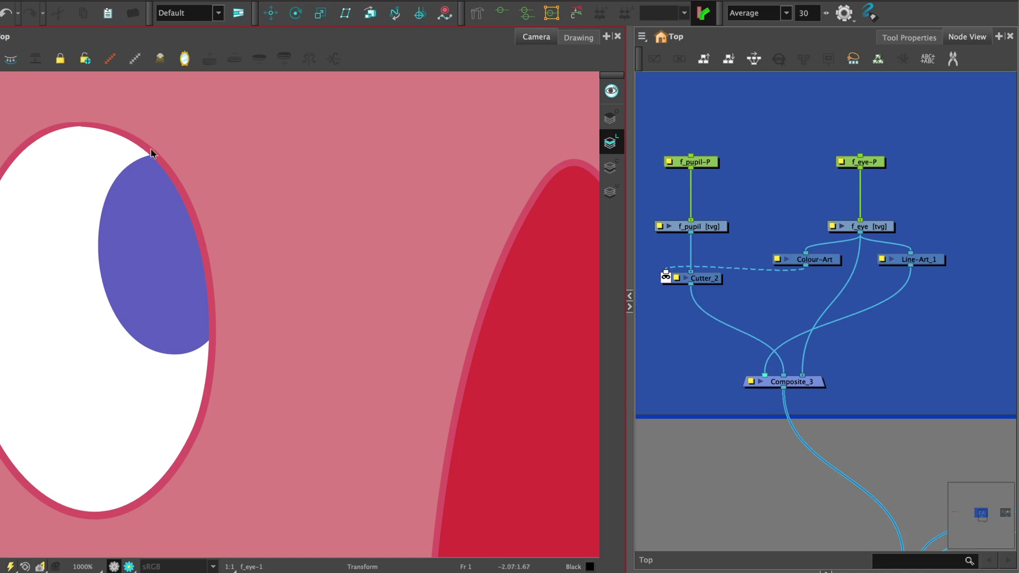
# Step: Drag the pupil to the eye's lower left and lower right, then unplug Colour-Art from Cutter_2
pyautogui.press('2')
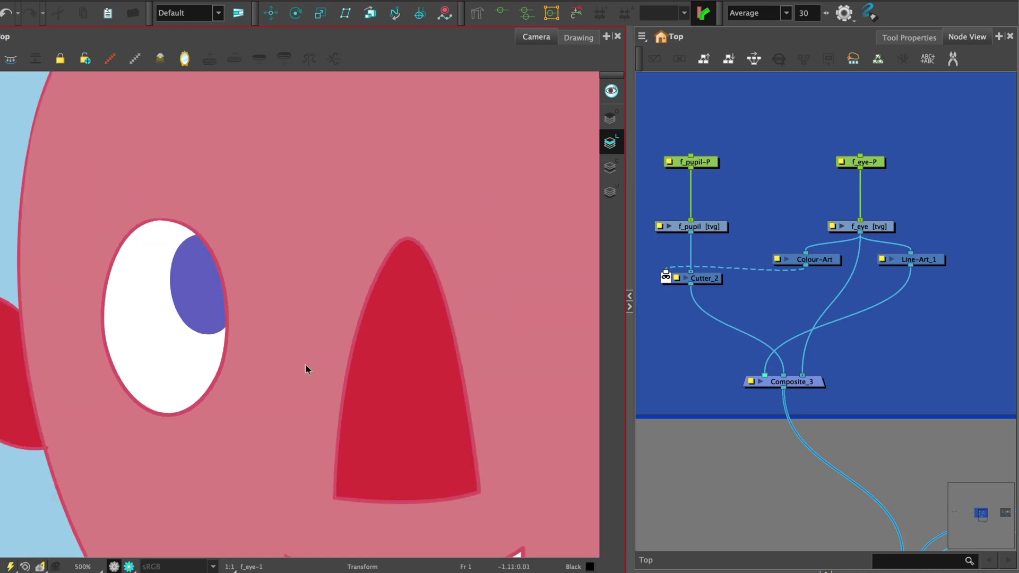
pyautogui.click(706, 162)
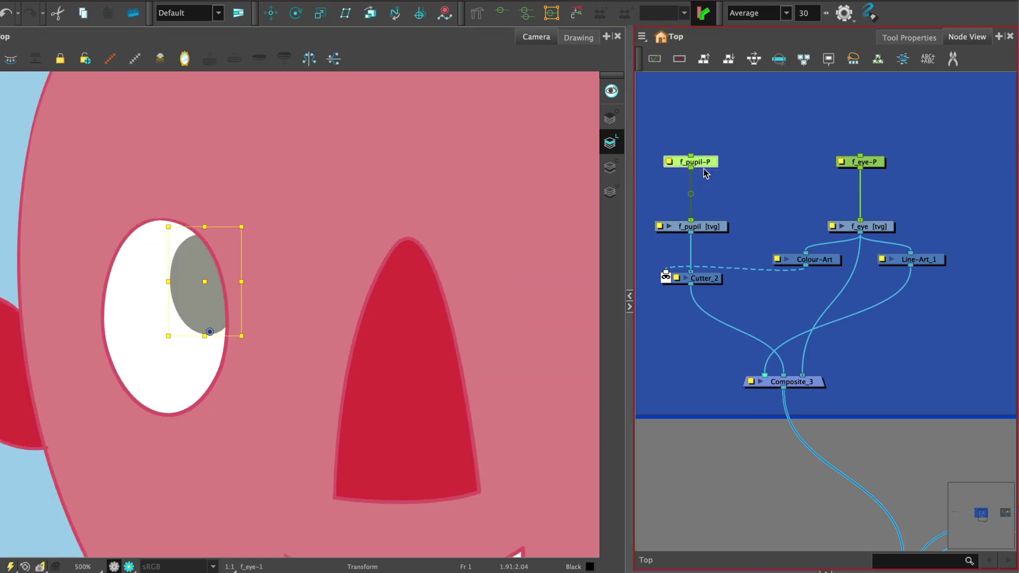
pyautogui.moveTo(200, 259)
pyautogui.mouseDown()
pyautogui.moveTo(132, 354)
pyautogui.moveTo(106, 316)
pyautogui.moveTo(210, 258)
pyautogui.moveTo(112, 285)
pyautogui.moveTo(144, 228)
pyautogui.moveTo(126, 264)
pyautogui.mouseUp()
pyautogui.click(693, 272)
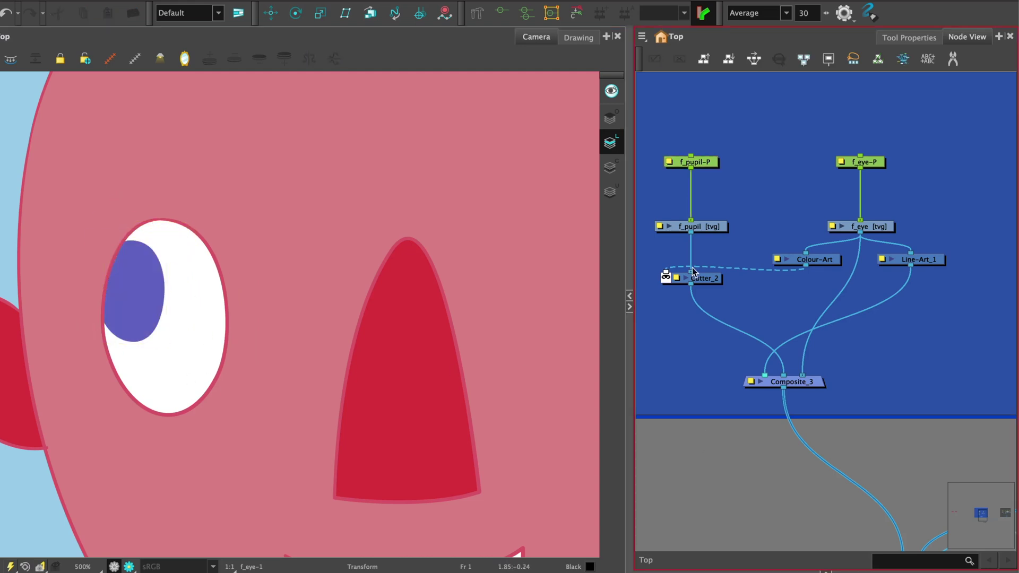
pyautogui.click(709, 166)
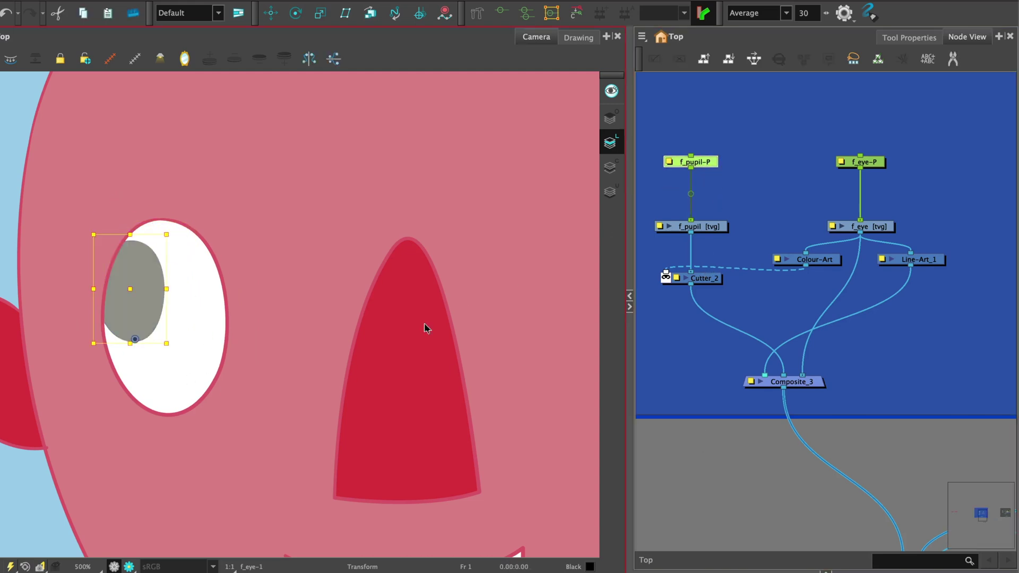
pyautogui.moveTo(437, 330); pyautogui.dragTo(486, 402)
pyautogui.click(707, 251)
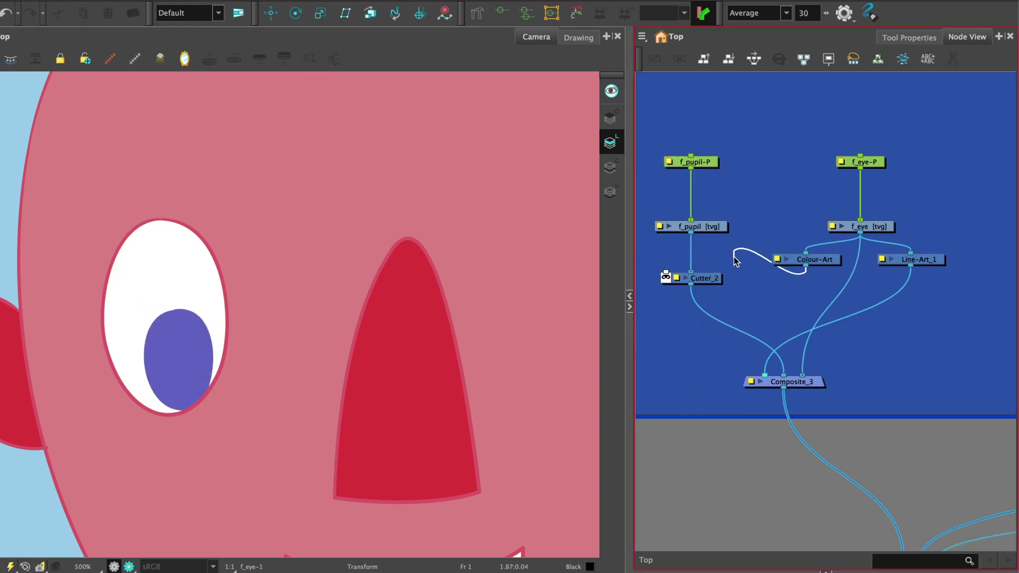
pyautogui.moveTo(702, 268); pyautogui.dragTo(716, 344)
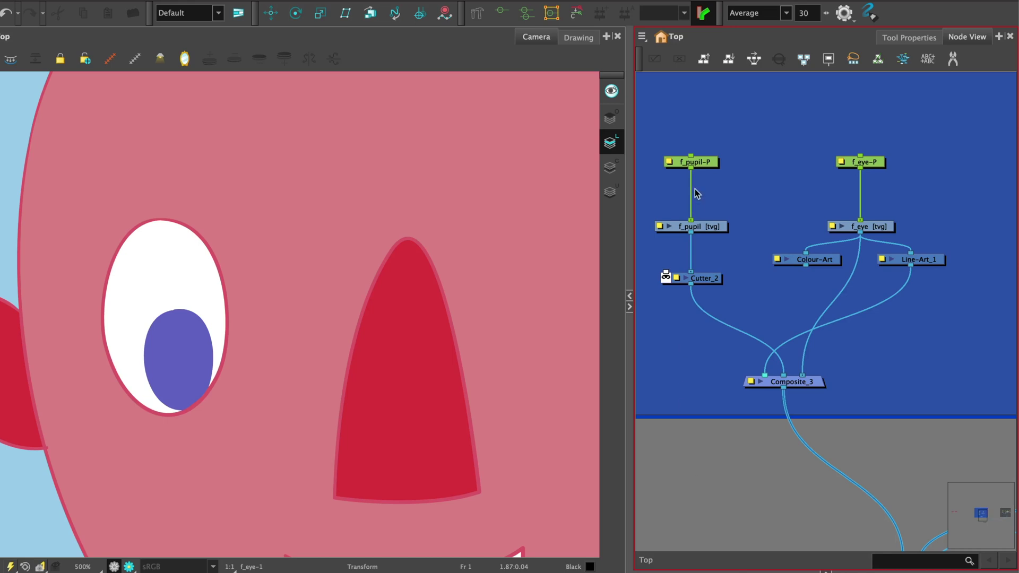
pyautogui.click(710, 163)
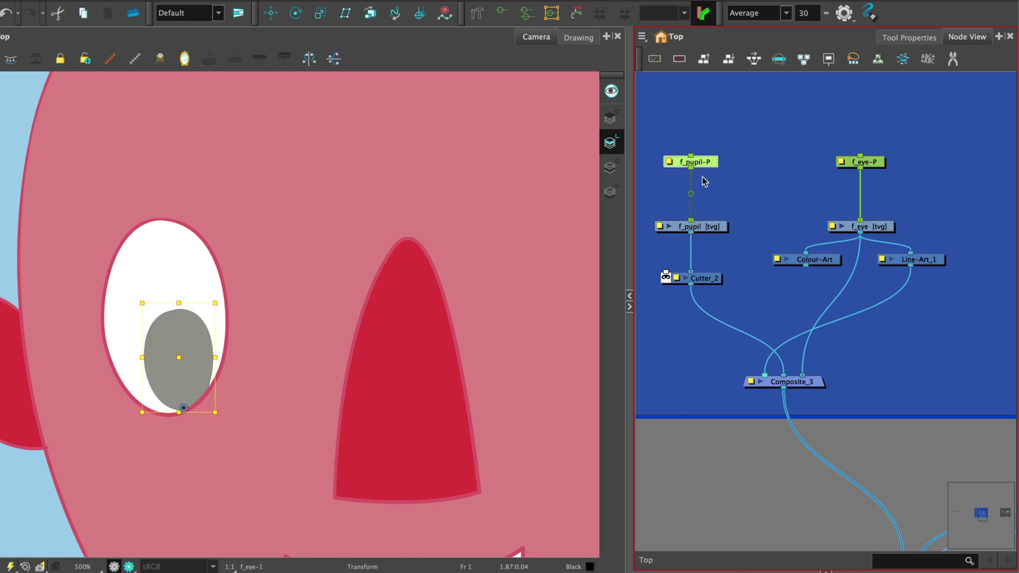
# Step: Nudge the pupil up and delete Line-Art_1's link into Composite_3
pyautogui.moveTo(184, 331)
pyautogui.mouseDown()
pyautogui.moveTo(151, 214)
pyautogui.moveTo(110, 279)
pyautogui.moveTo(132, 366)
pyautogui.moveTo(216, 343)
pyautogui.moveTo(214, 230)
pyautogui.moveTo(146, 217)
pyautogui.moveTo(127, 245)
pyautogui.moveTo(126, 343)
pyautogui.moveTo(181, 290)
pyautogui.moveTo(138, 300)
pyautogui.mouseUp()
pyautogui.click(795, 343)
pyautogui.press('Delete')
pyautogui.scroll(1, 171, 289)
# Step: Reconnect Colour-Art as Cutter_2's matte and move the pupil down to the eye's bottom
pyautogui.click(138, 297)
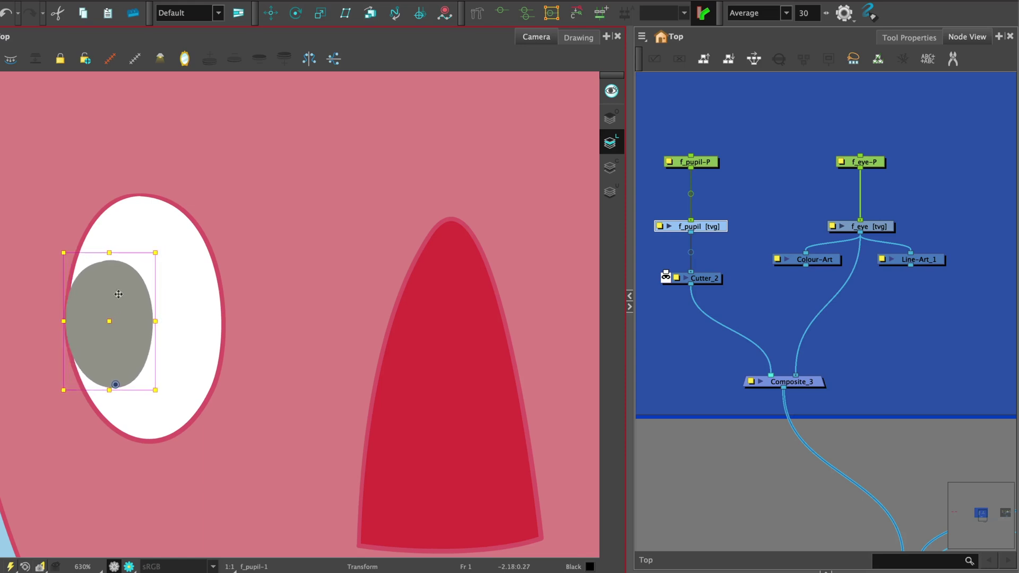
pyautogui.moveTo(122, 294)
pyautogui.mouseDown()
pyautogui.moveTo(192, 285)
pyautogui.moveTo(163, 285)
pyautogui.mouseUp()
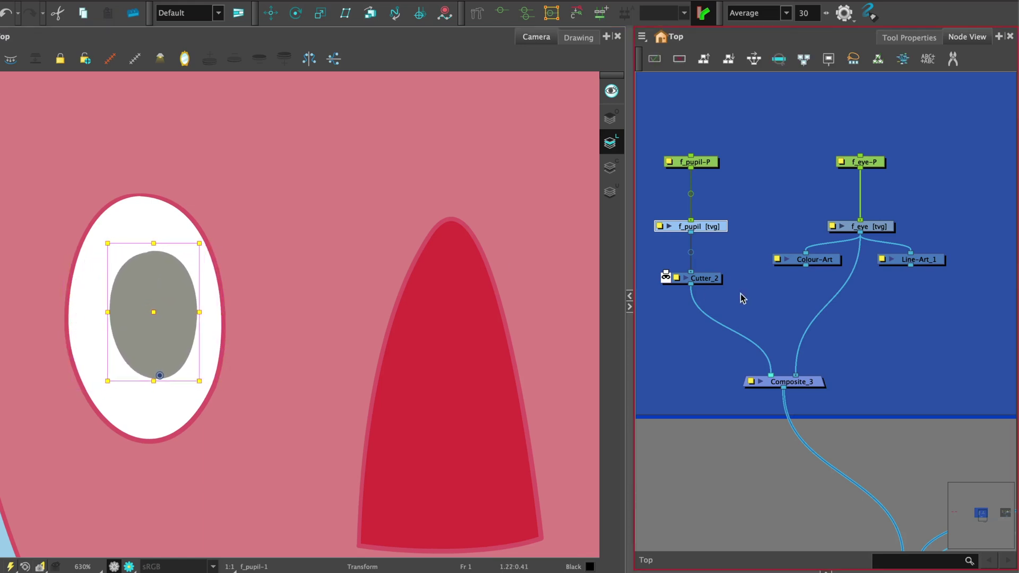
pyautogui.moveTo(805, 265); pyautogui.dragTo(666, 272)
pyautogui.moveTo(175, 286); pyautogui.dragTo(181, 343)
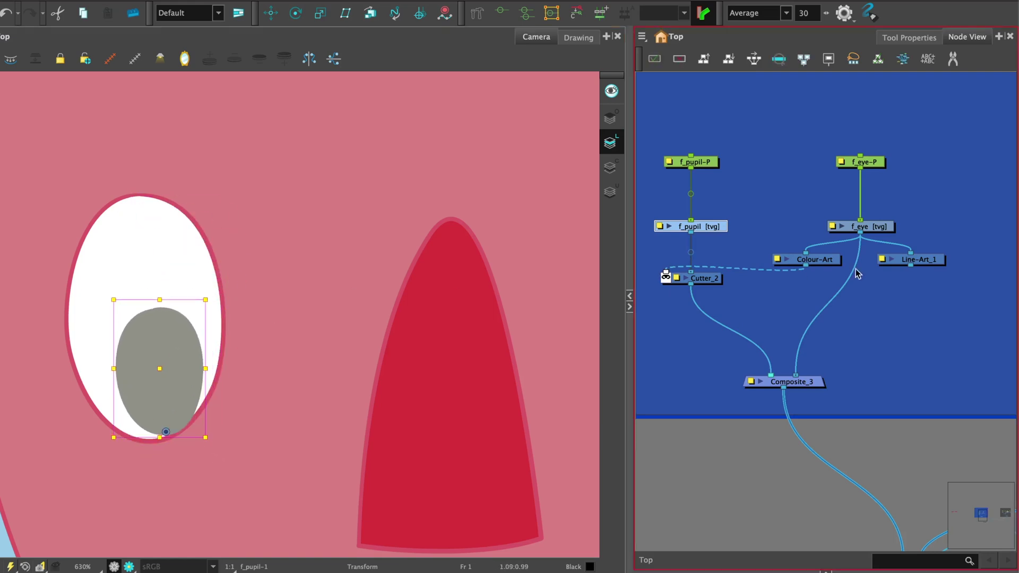